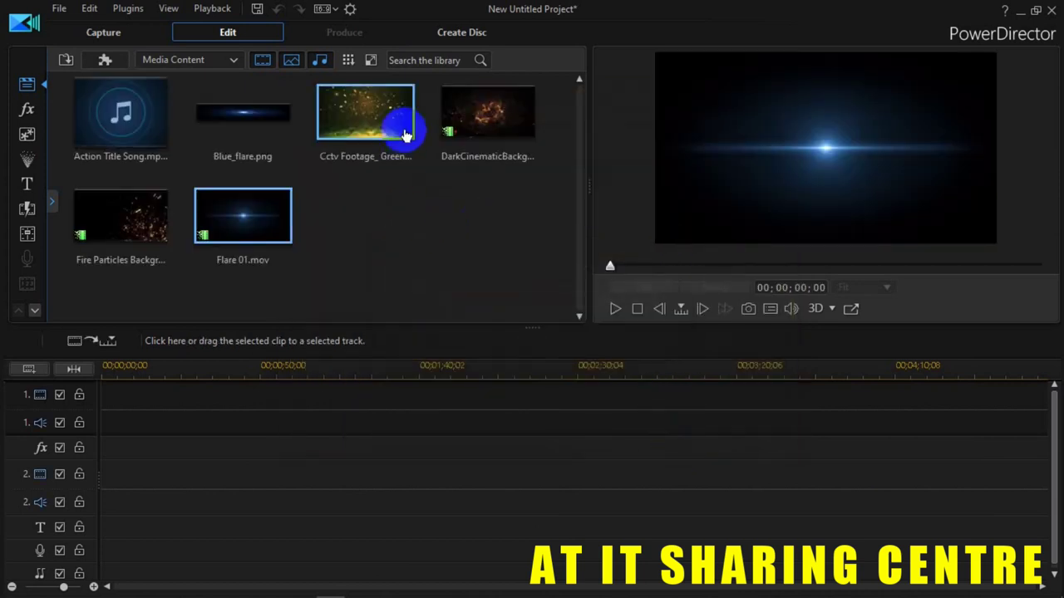
# Place the green Cctv Footage clip at the start of video track 1 and preview it.
pyautogui.moveTo(370, 113); pyautogui.dragTo(94, 408)
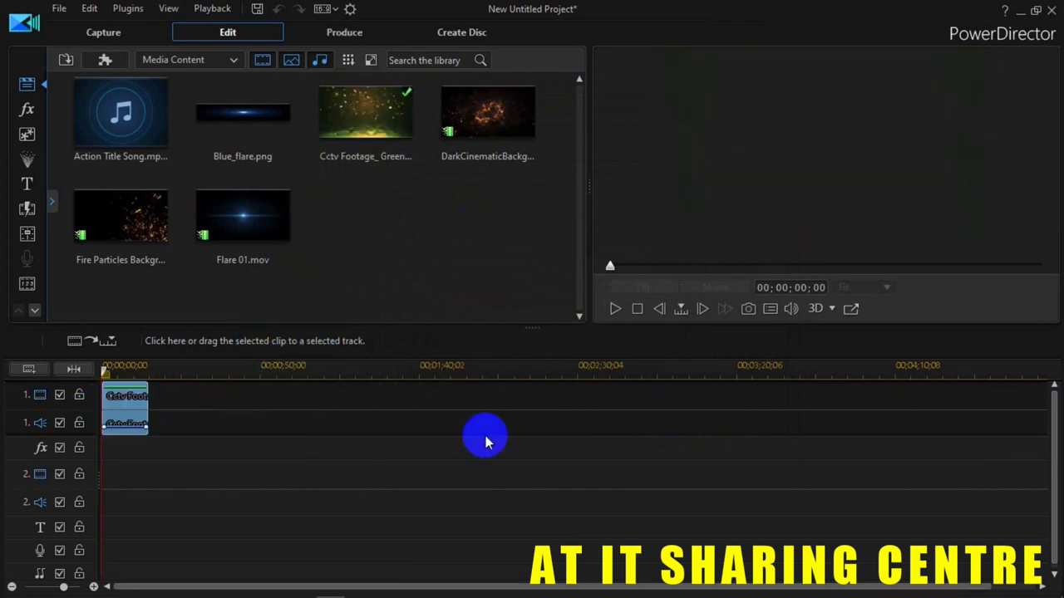
pyautogui.click(615, 309)
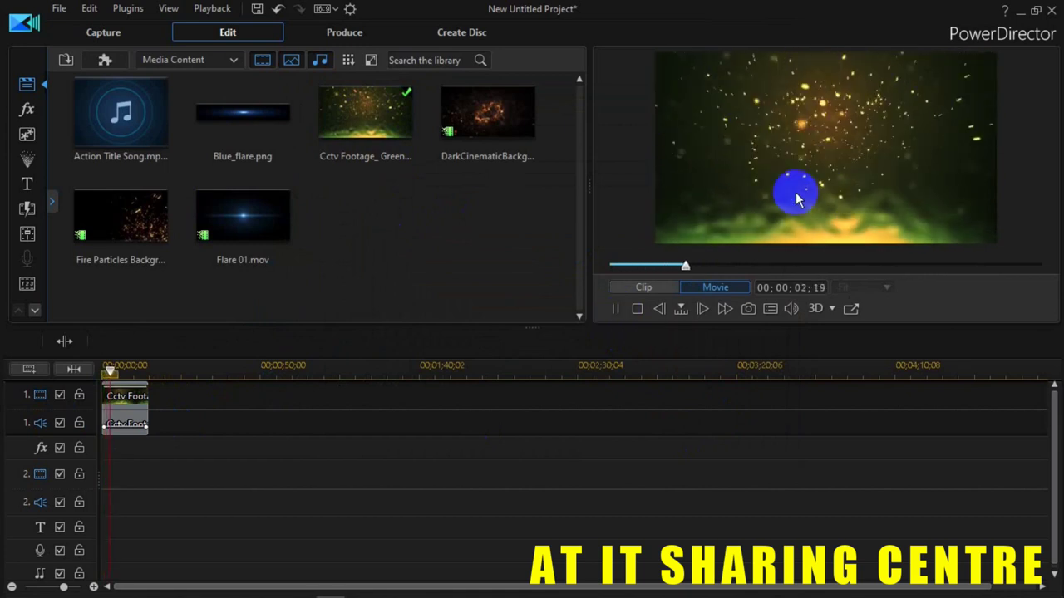
pyautogui.click(638, 309)
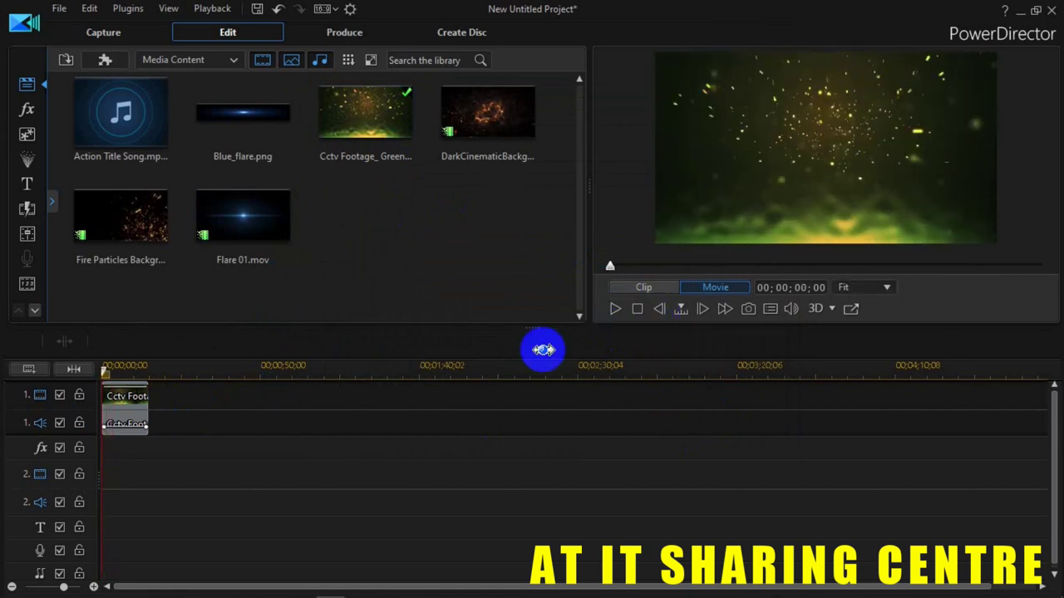
# Unlink the background clip's audio from its video and delete the audio from track 1.
pyautogui.click(120, 420)
pyautogui.rightClick(123, 420)
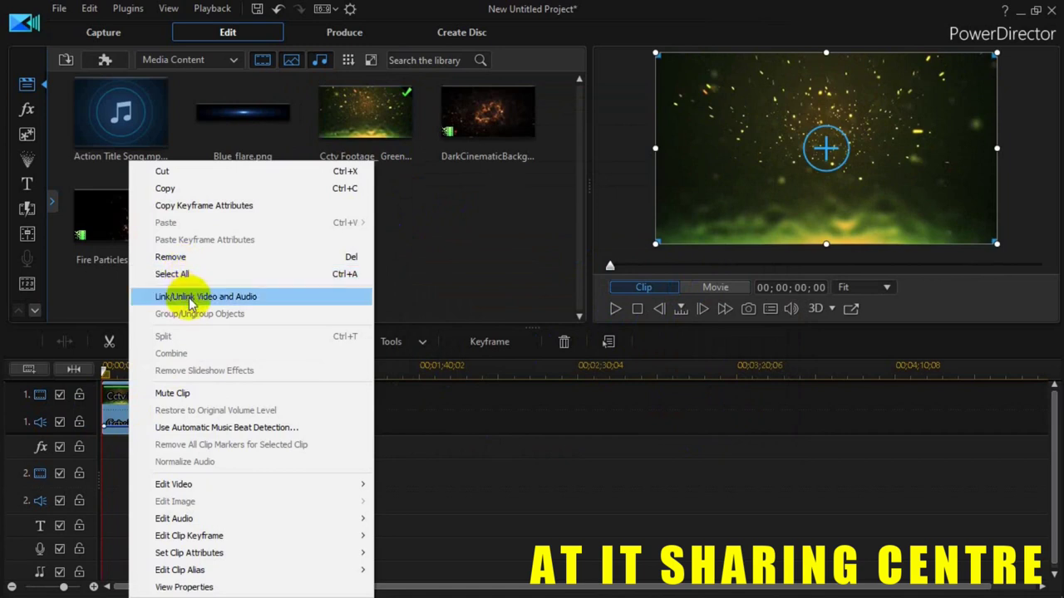
pyautogui.click(185, 297)
pyautogui.click(133, 423)
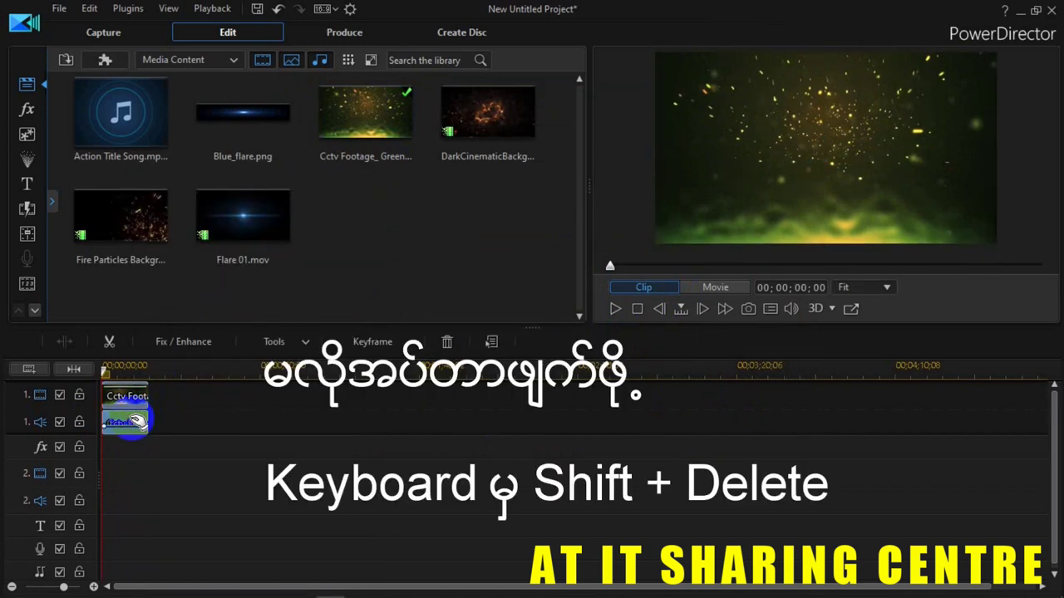
pyautogui.hotkey('shift', 'Delete')
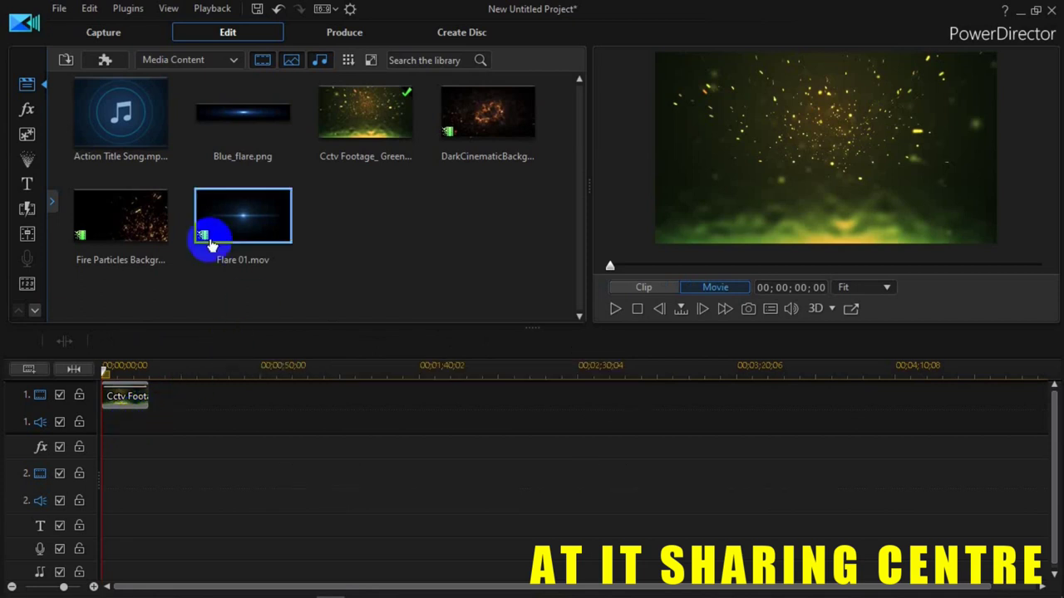
# Add the Action Title Song to audio track 1 from the start and trim it to the background clip's length.
pyautogui.moveTo(113, 118); pyautogui.dragTo(93, 424)
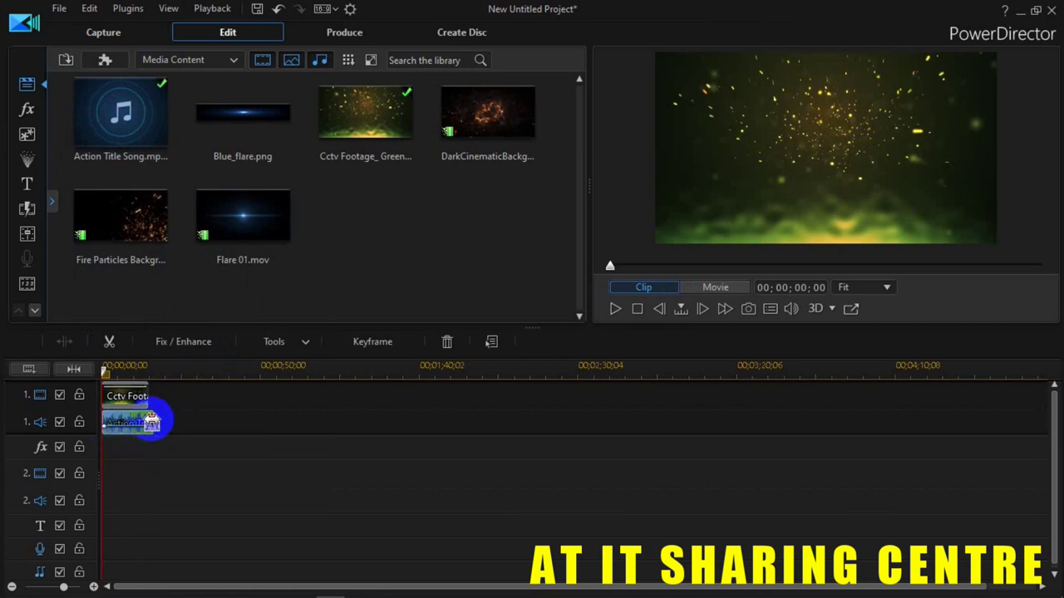
pyautogui.click(148, 368)
pyautogui.click(636, 310)
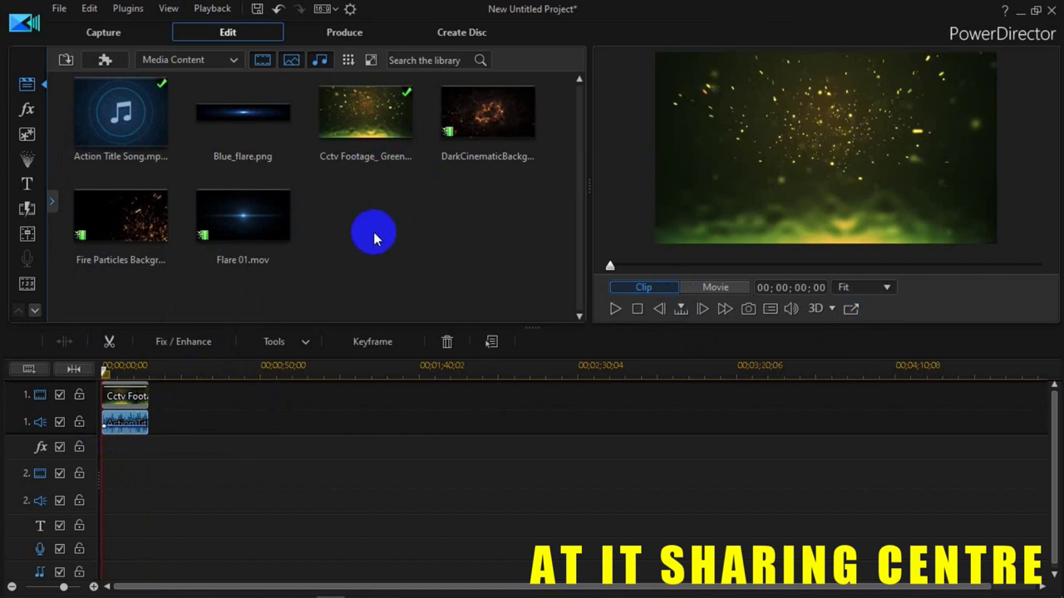
# Add the Default text-only title to video track 2, starting at about 00;00;01;29.
pyautogui.click(27, 183)
pyautogui.click(249, 114)
pyautogui.moveTo(249, 114); pyautogui.dragTo(111, 491)
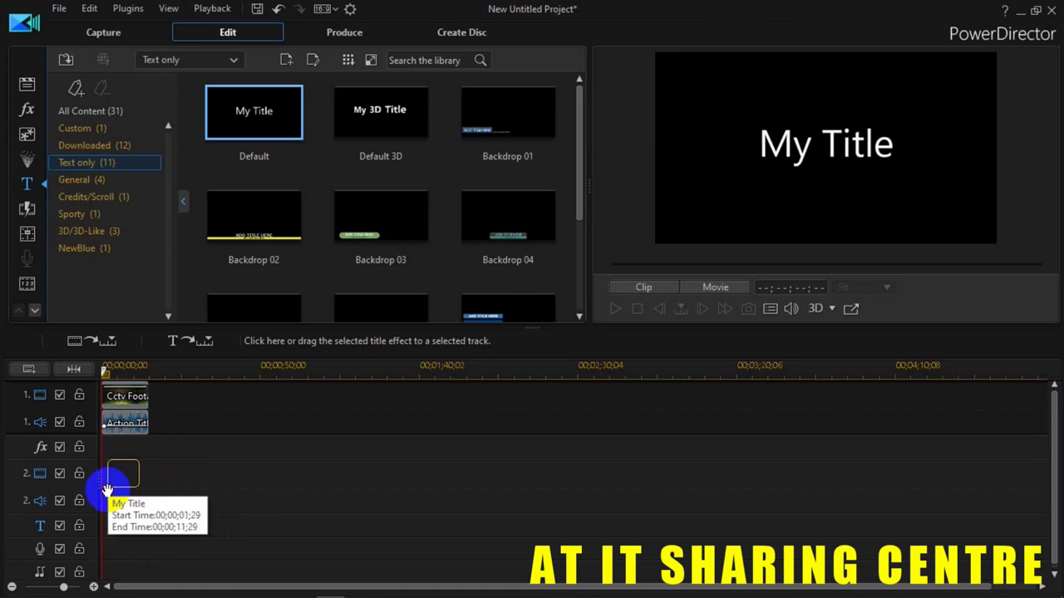
pyautogui.moveTo(106, 490); pyautogui.dragTo(109, 487)
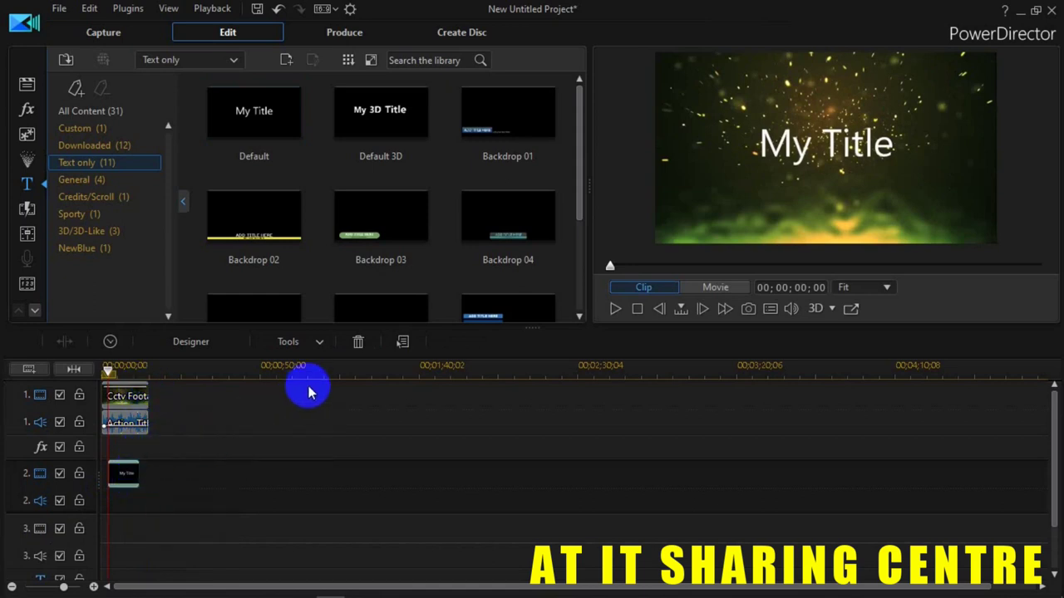
# Open the title on track 2 in the Title Designer and set its font to Impact.
pyautogui.click(125, 480)
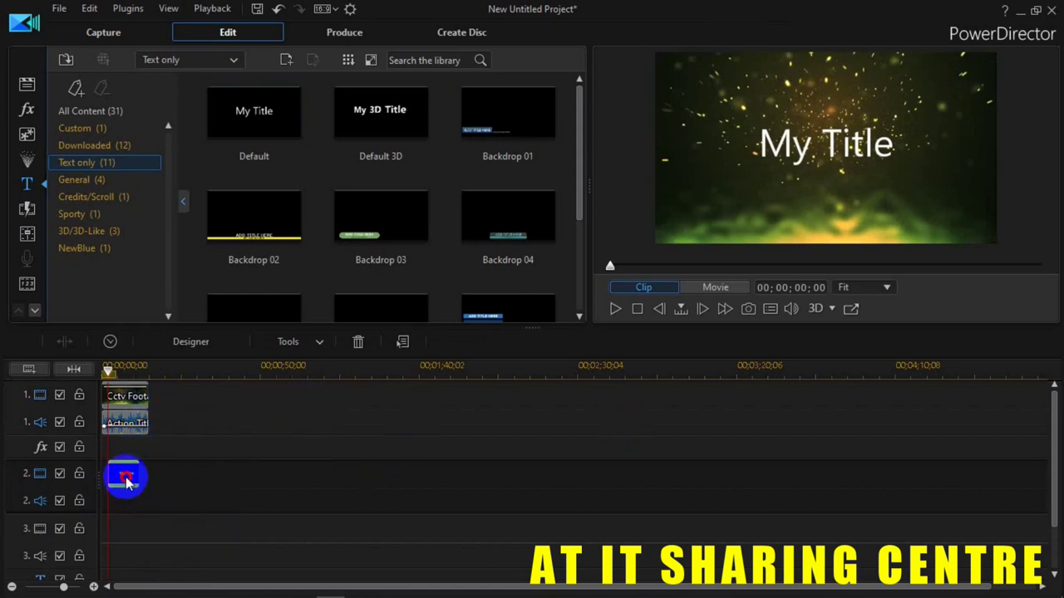
pyautogui.doubleClick(126, 482)
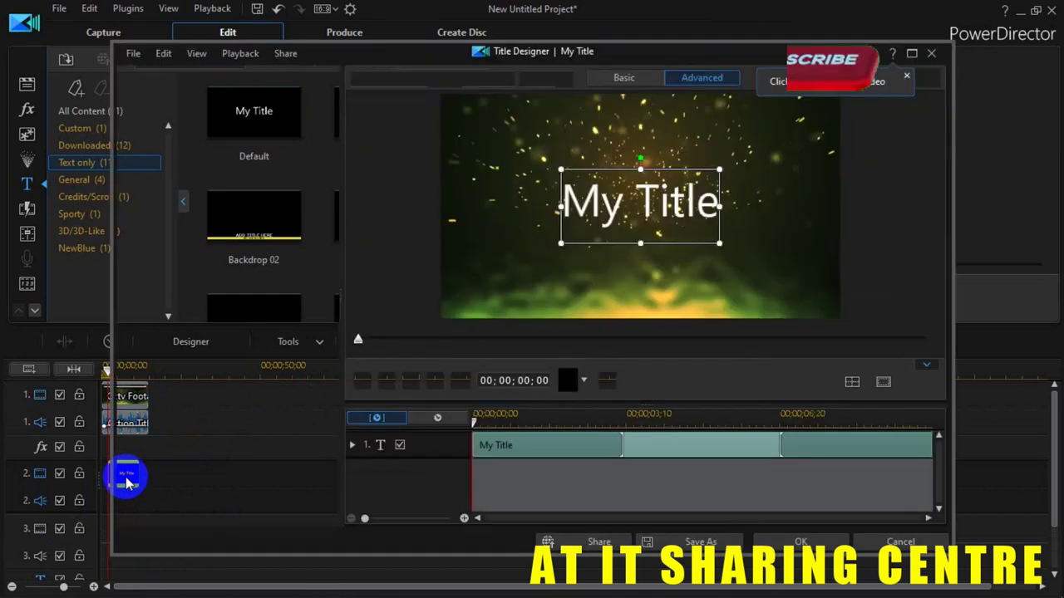
pyautogui.click(612, 230)
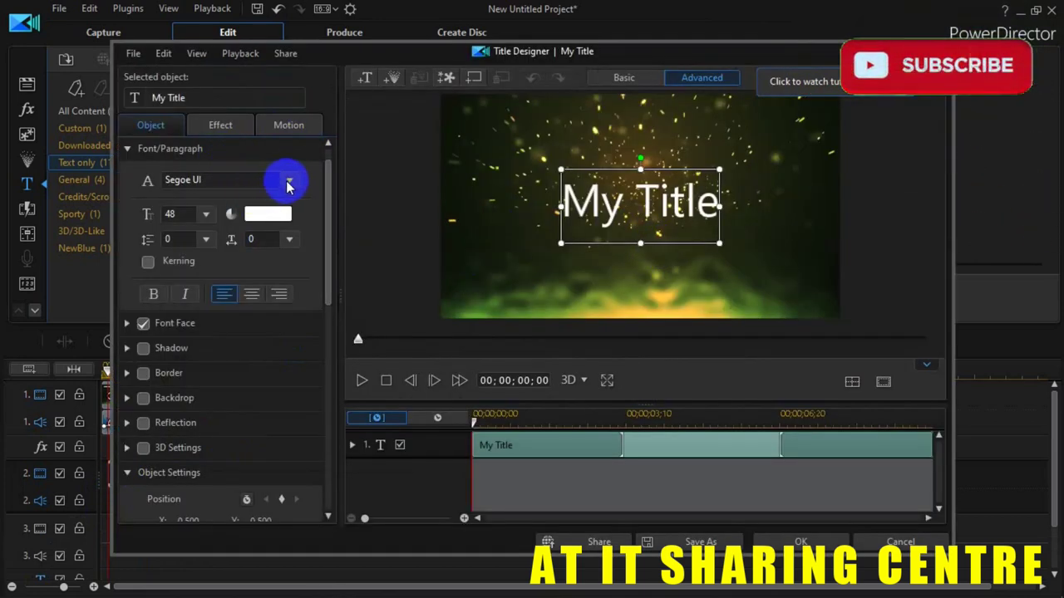
pyautogui.click(289, 182)
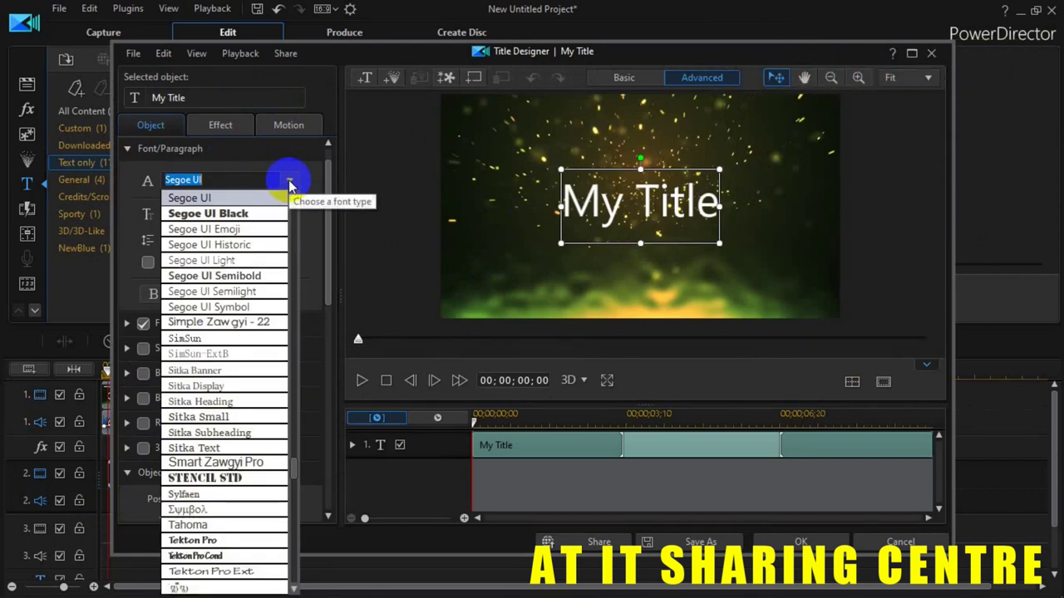
pyautogui.write('Impact')
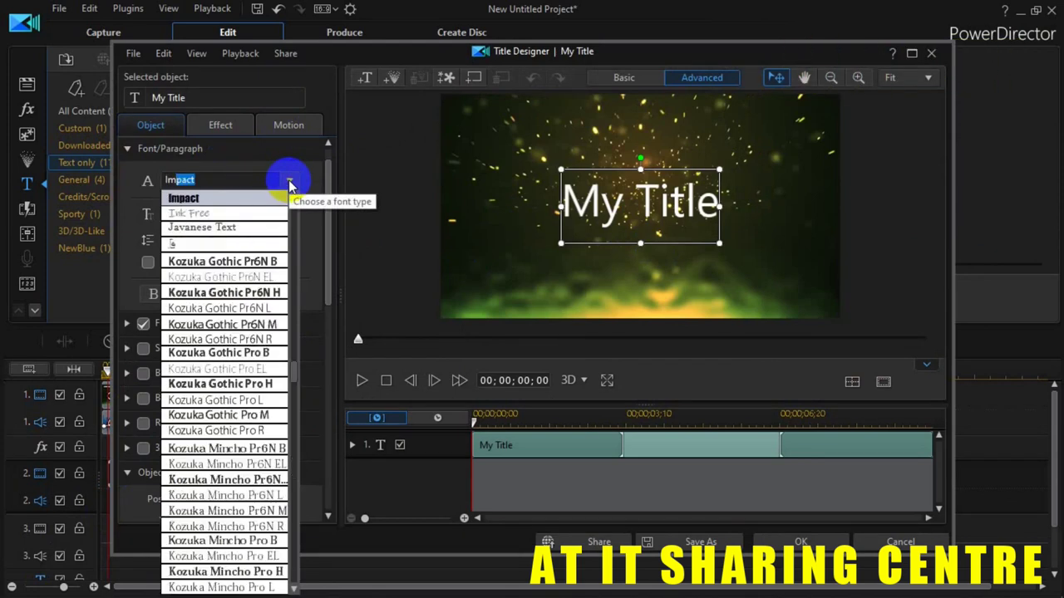
pyautogui.click(255, 197)
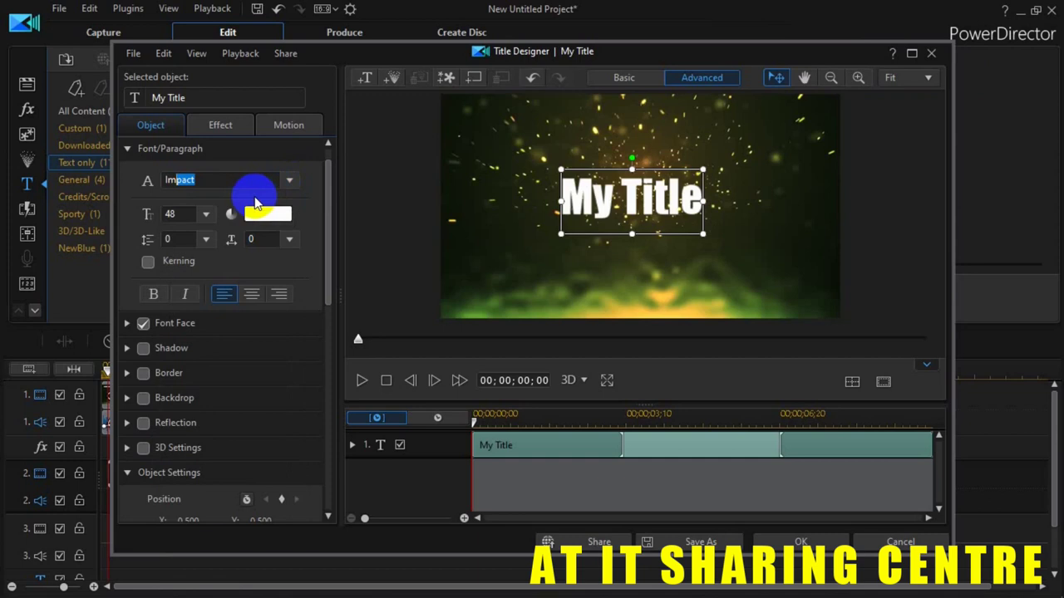
# Replace the title text with "AT IT SHARING CENTRE" and centre it horizontally in the frame.
pyautogui.moveTo(212, 97); pyautogui.dragTo(138, 99)
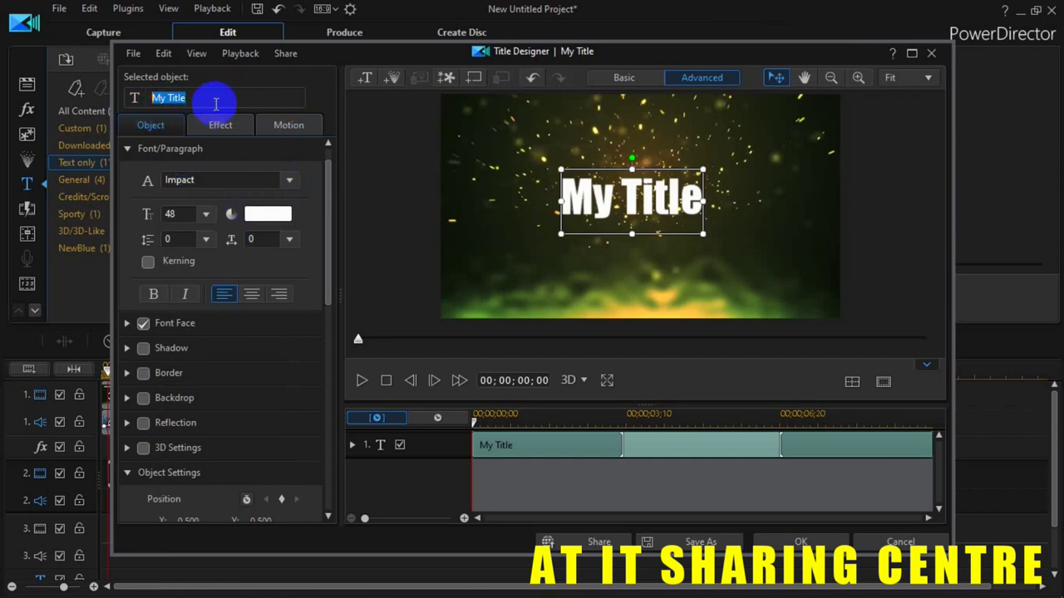
pyautogui.write('AT IT SHARING CEN')
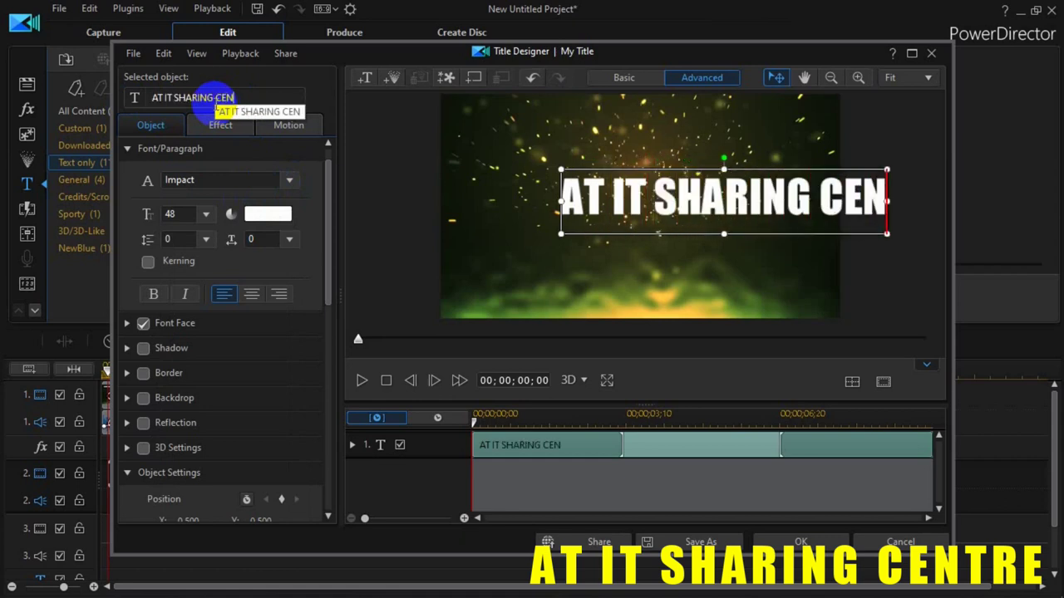
pyautogui.write('E')
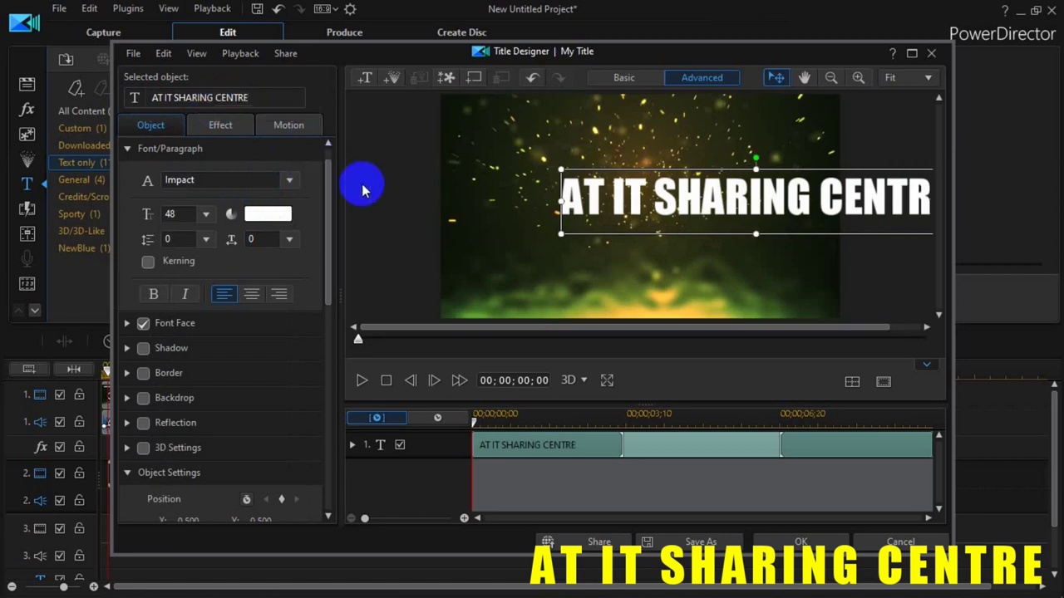
pyautogui.moveTo(611, 165); pyautogui.dragTo(506, 168)
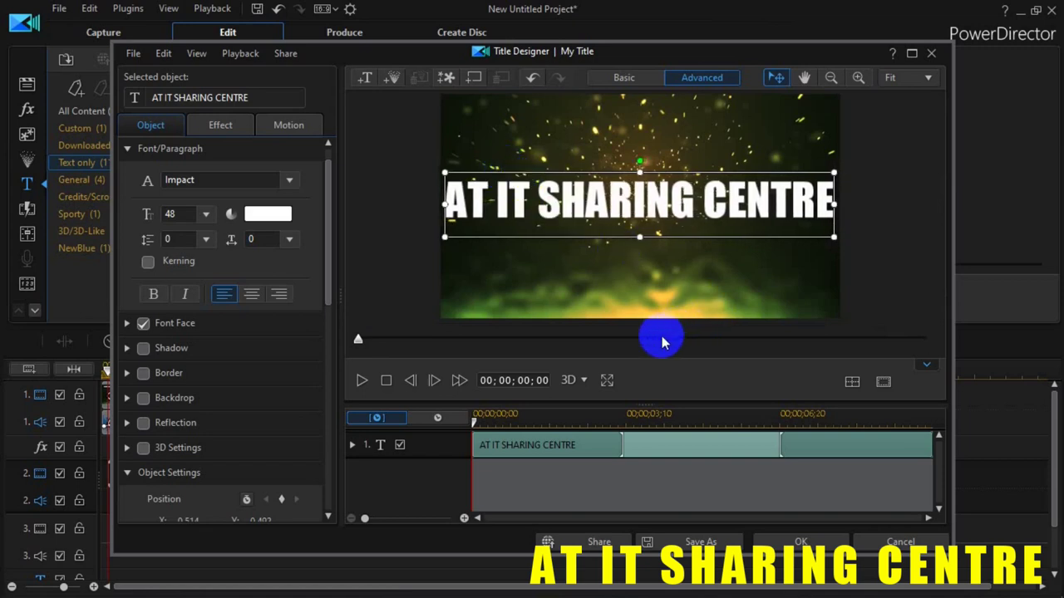
# Select the whole title text and set its font color to black.
pyautogui.doubleClick(527, 207)
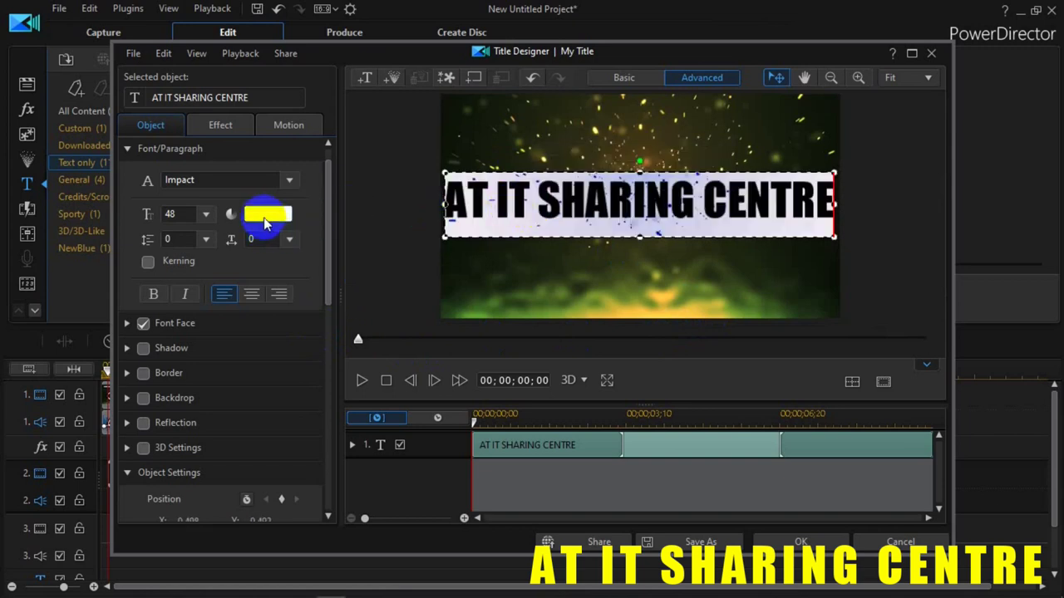
pyautogui.click(266, 214)
pyautogui.click(374, 302)
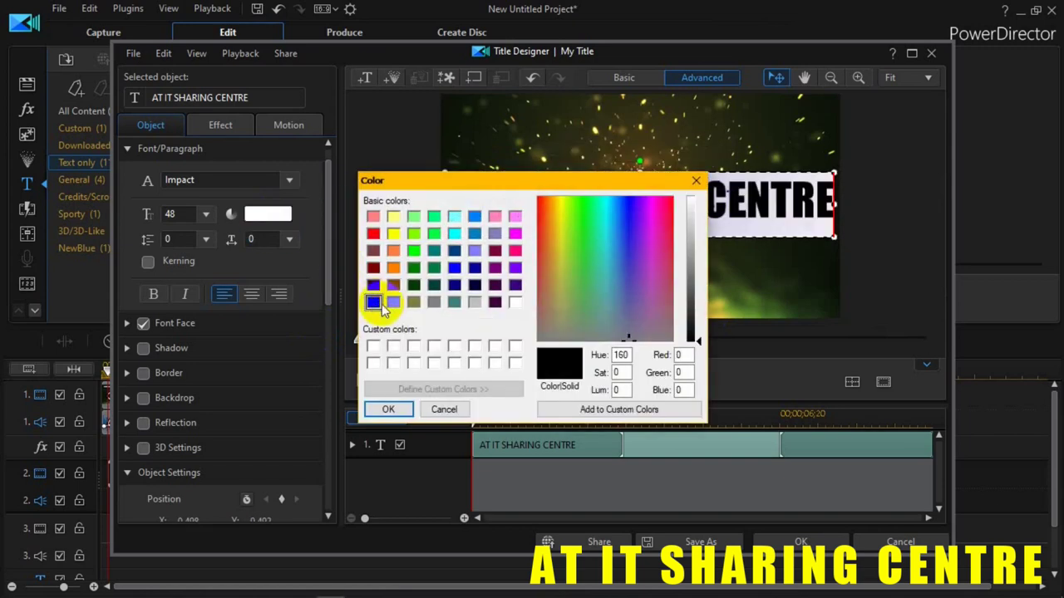
pyautogui.click(394, 409)
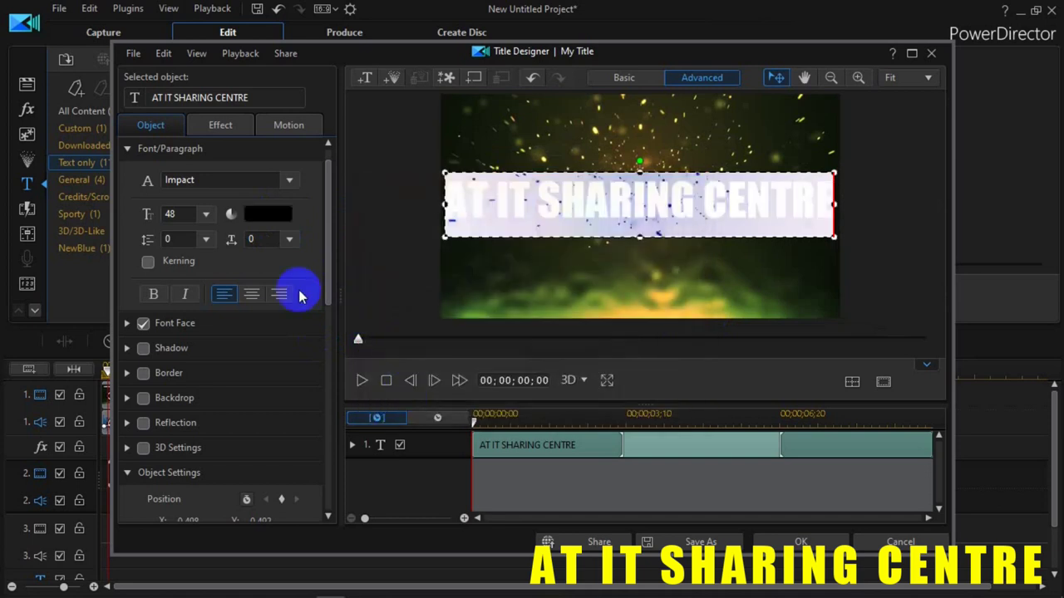
# Enable a border on the title text and set its uniform color to white.
pyautogui.scroll(-1, 200, 427)
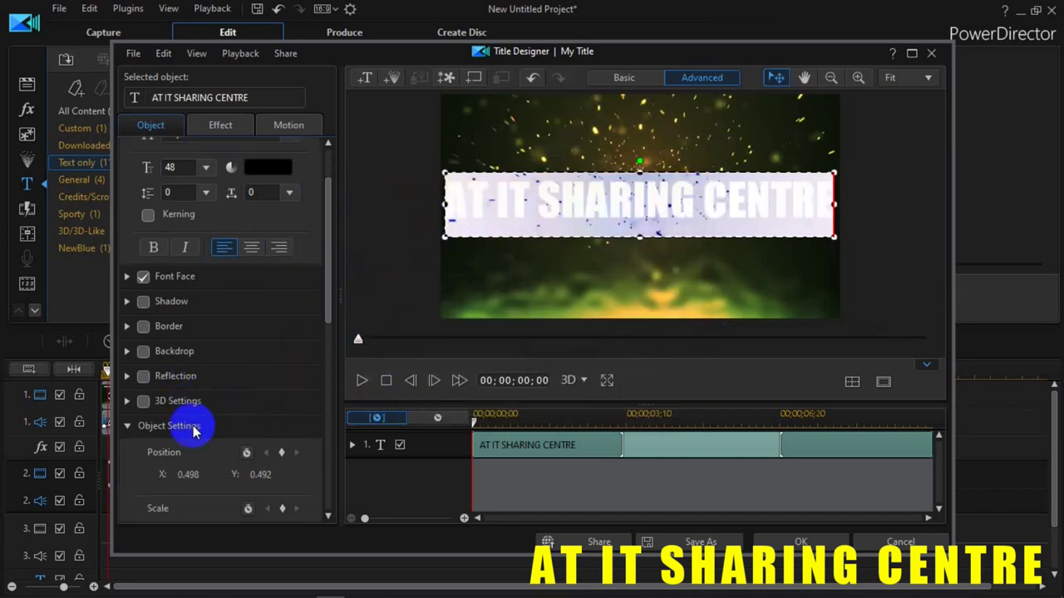
pyautogui.click(128, 427)
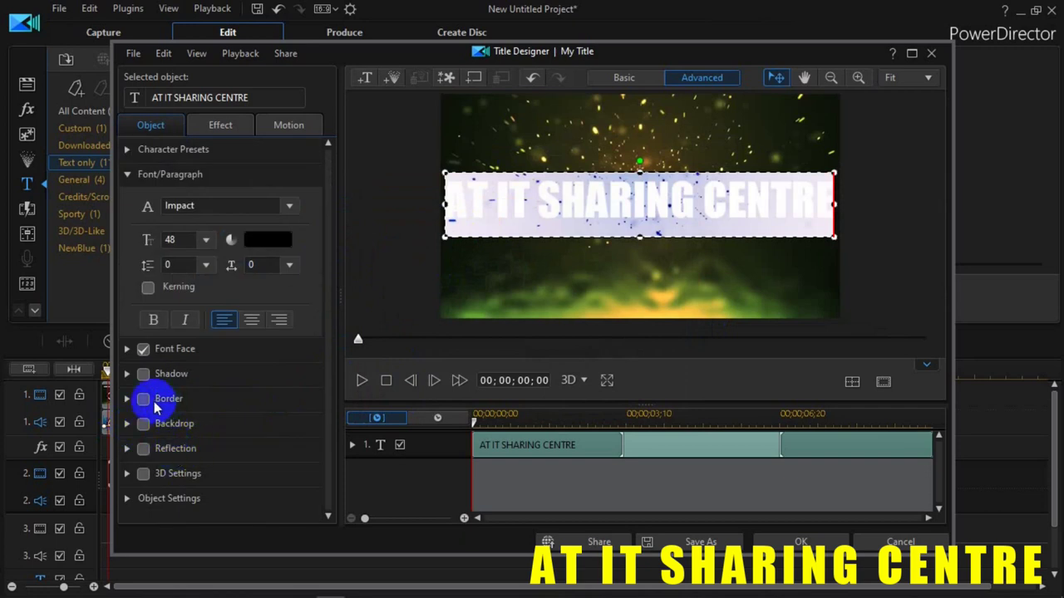
pyautogui.click(143, 398)
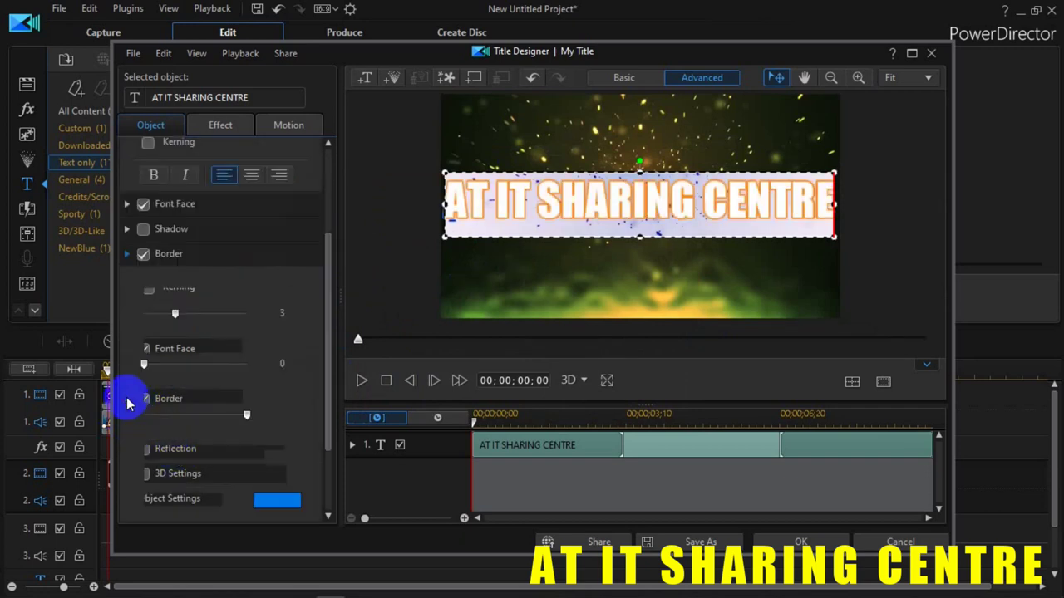
pyautogui.scroll(-3, 217, 388)
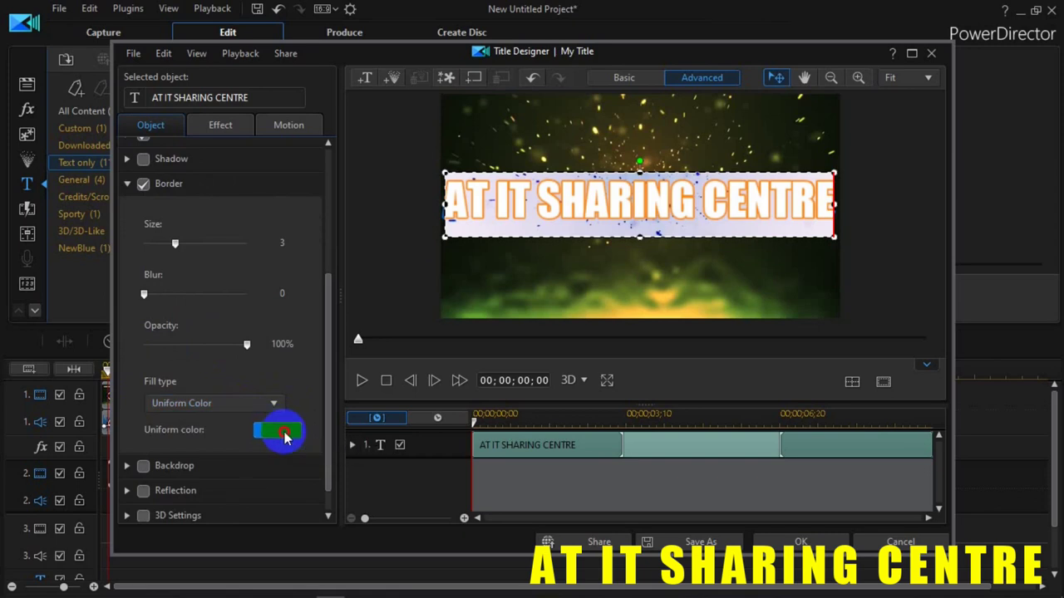
pyautogui.click(284, 432)
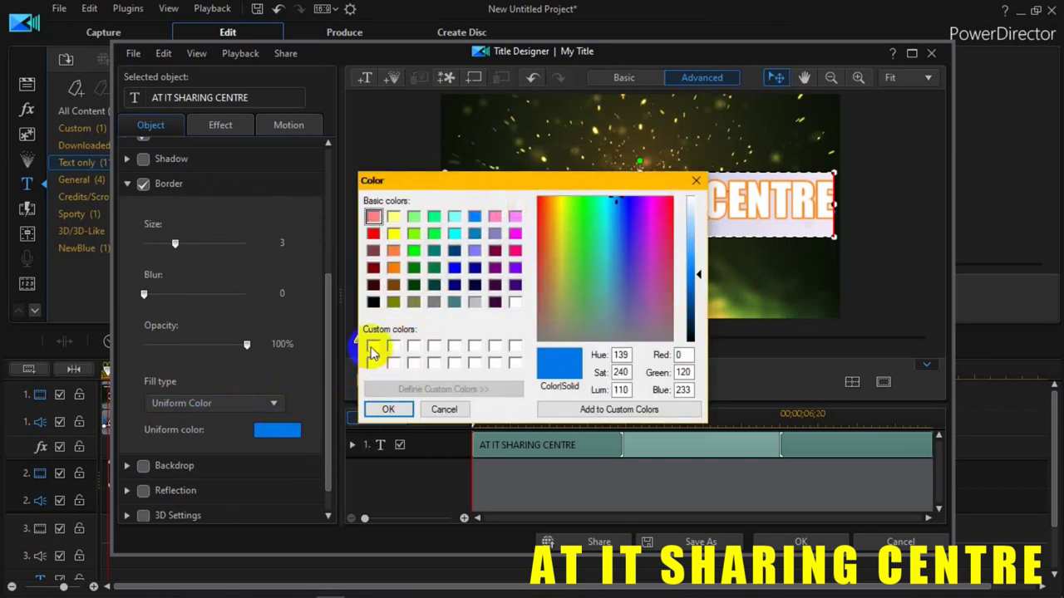
pyautogui.click(372, 349)
pyautogui.click(388, 409)
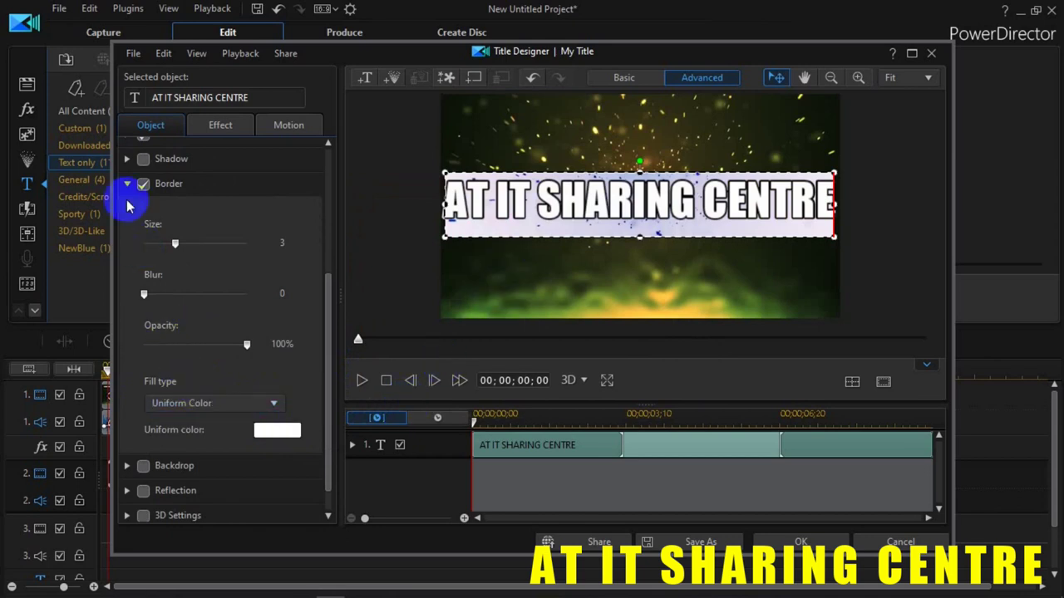
pyautogui.click(129, 188)
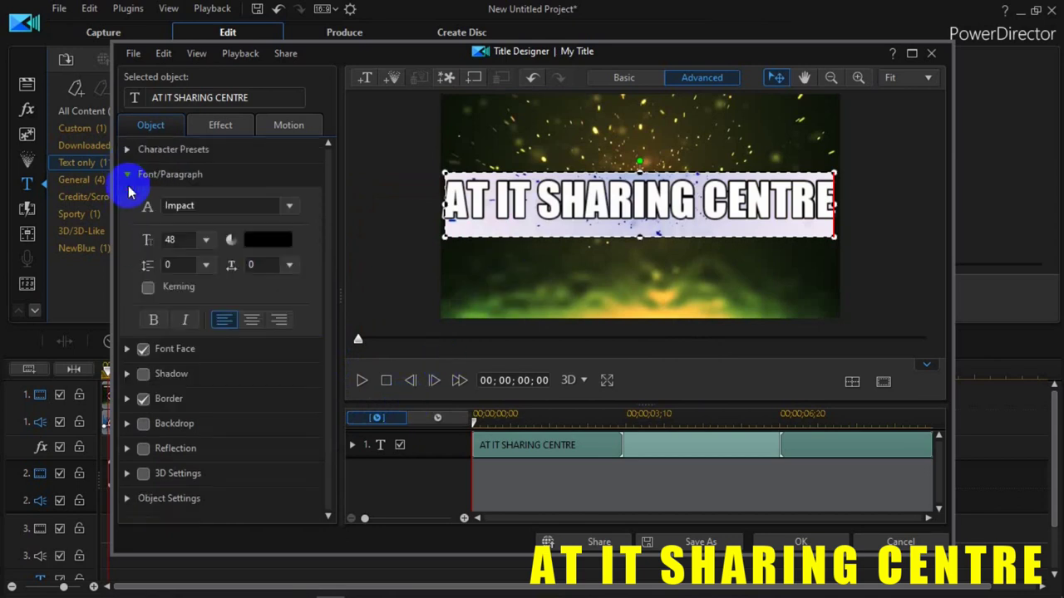
# Play the bordered title in the designer preview to check its look, then stop playback.
pyautogui.click(361, 383)
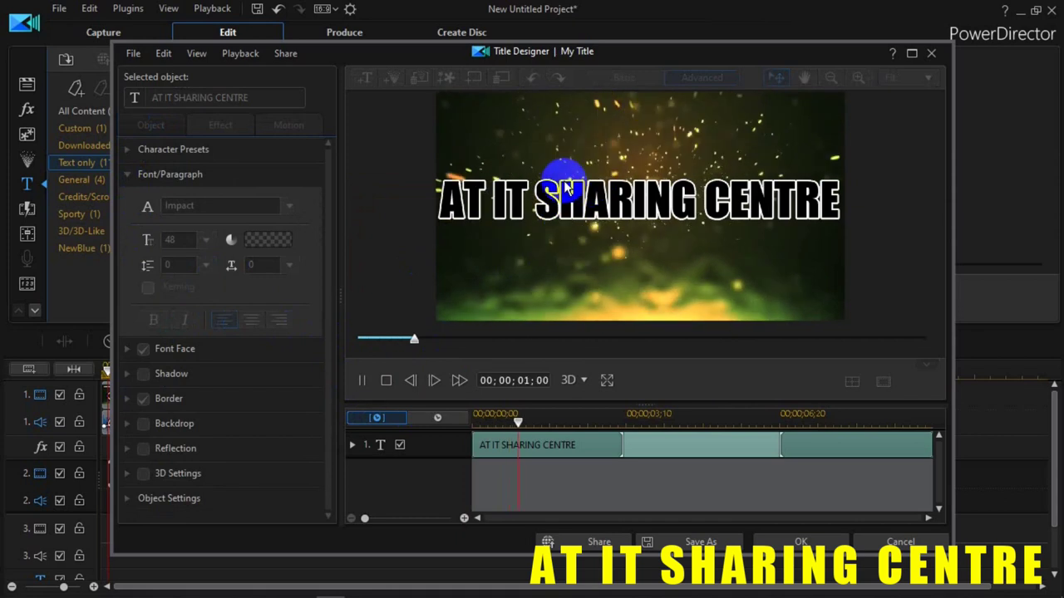
pyautogui.click(386, 382)
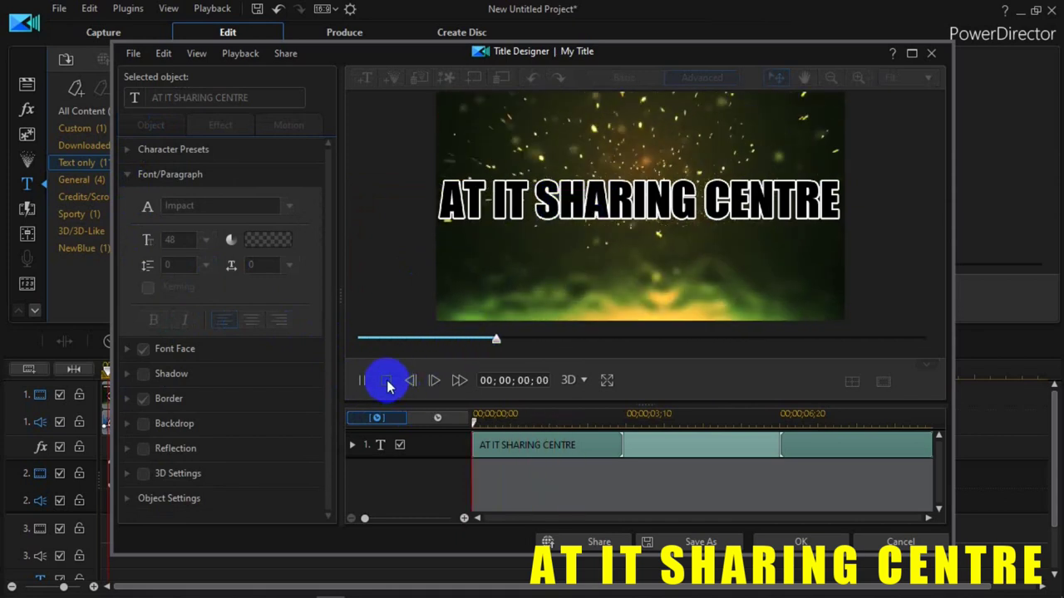
pyautogui.click(524, 283)
# Animate the title's scale with keyframes, from 4.37 at the start of the clip down to 0.61 at 00;00;01;12.
pyautogui.doubleClick(544, 204)
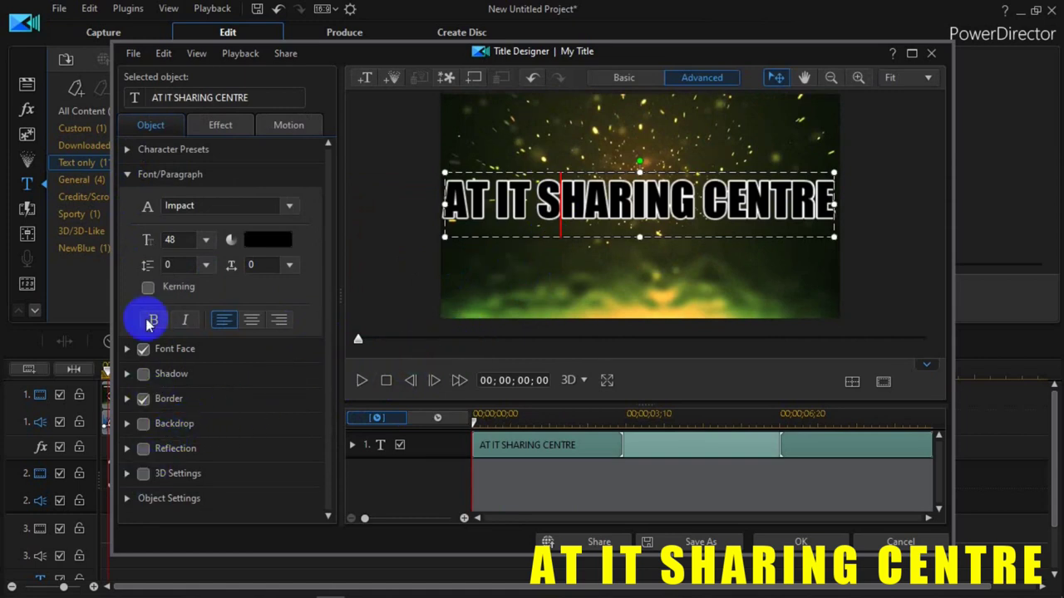
pyautogui.click(129, 176)
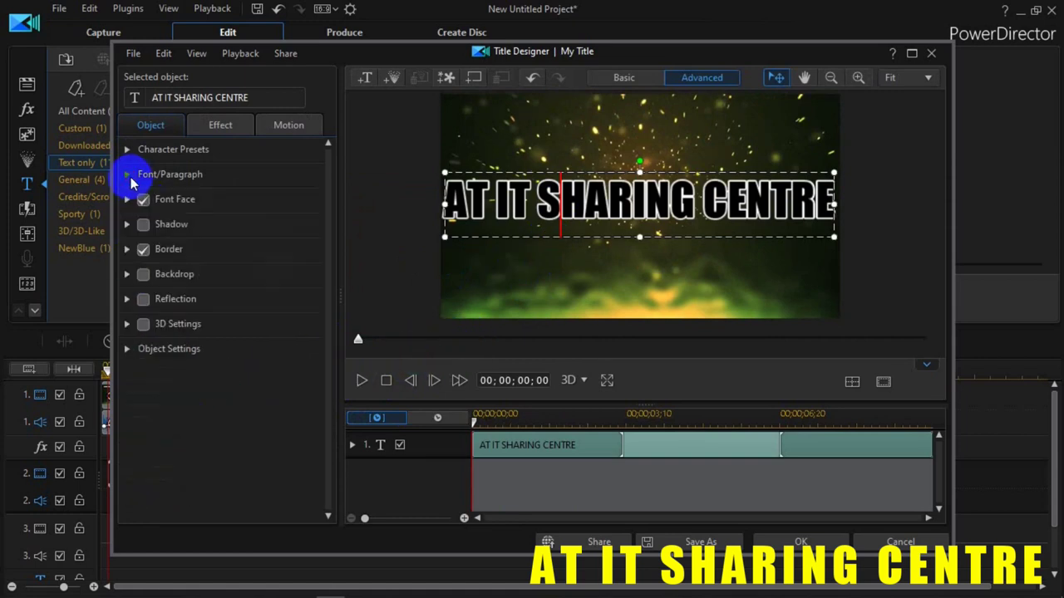
pyautogui.click(127, 350)
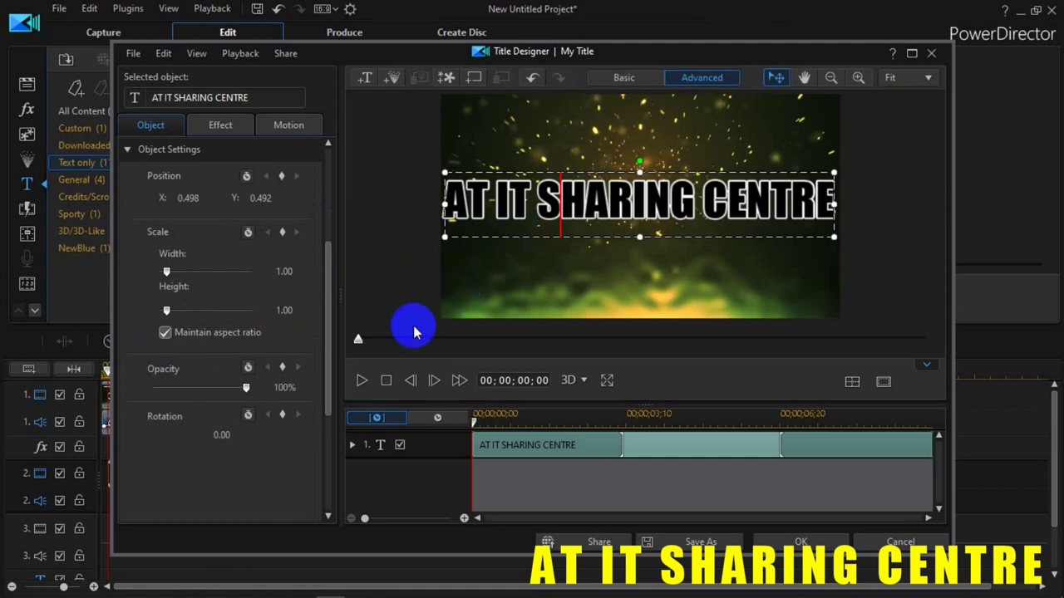
pyautogui.click(283, 234)
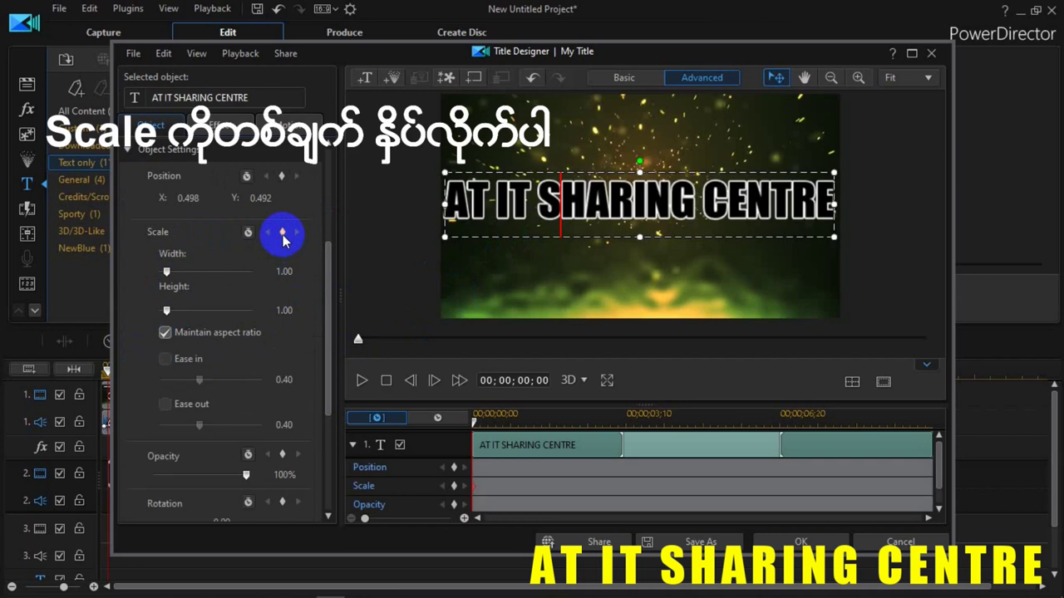
pyautogui.moveTo(166, 277); pyautogui.dragTo(199, 295)
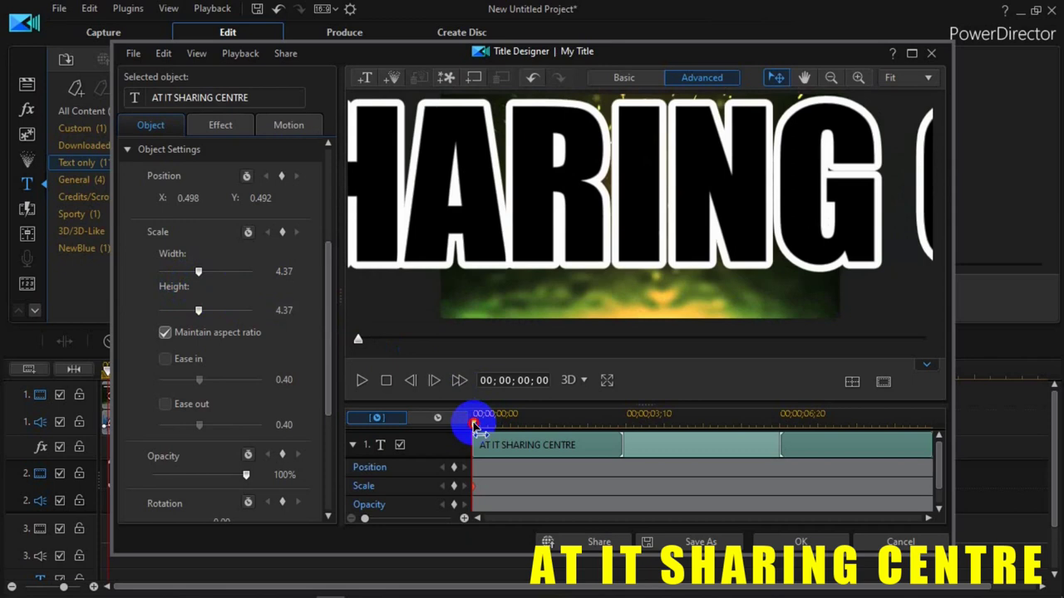
pyautogui.moveTo(512, 434); pyautogui.dragTo(533, 440)
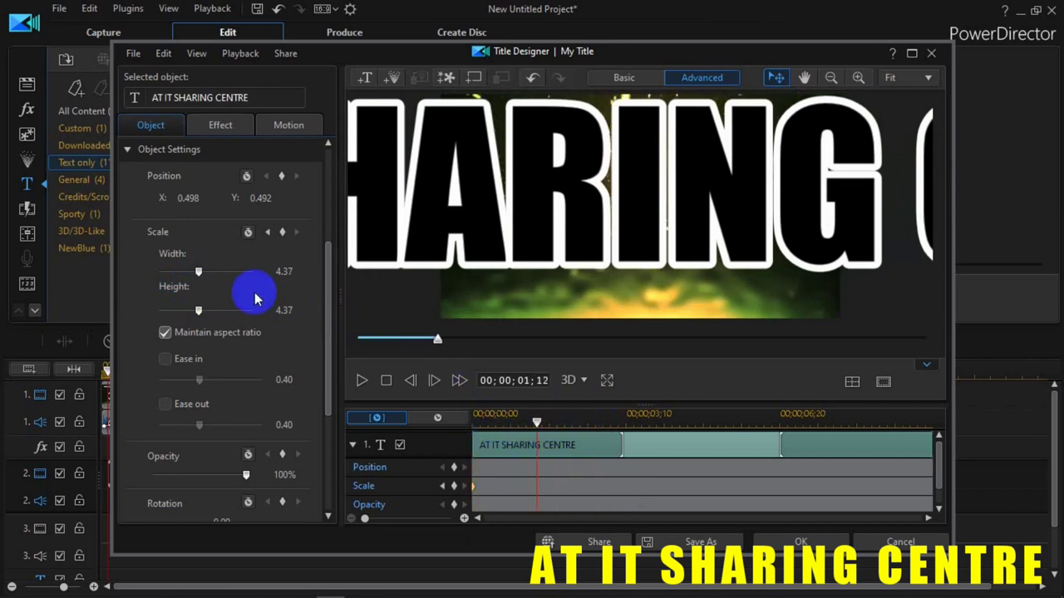
pyautogui.moveTo(201, 274); pyautogui.dragTo(159, 280)
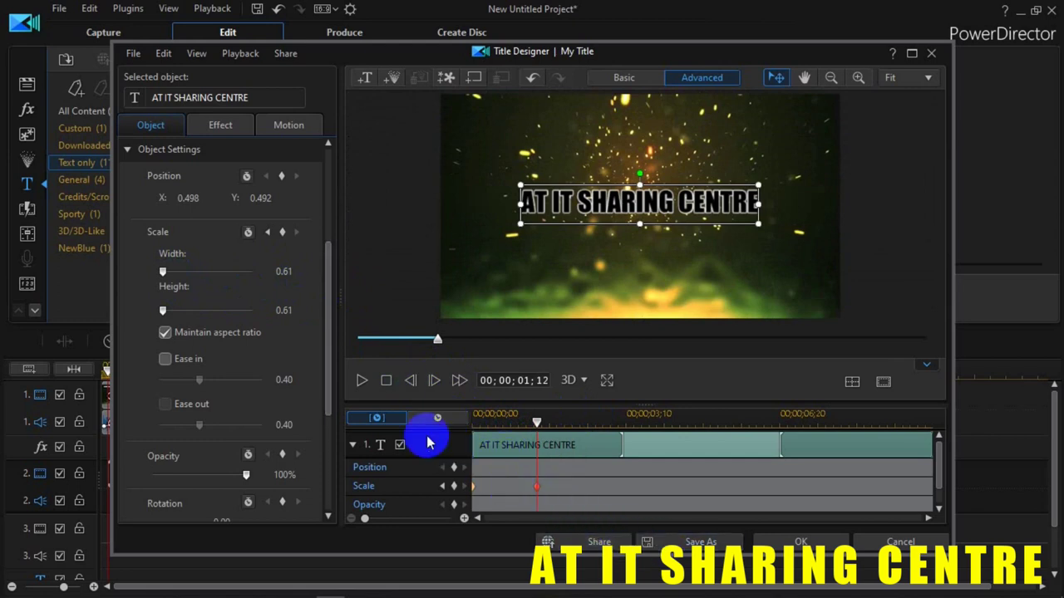
# Play the title's scale animation from the start in the designer preview, stop it and apply the title changes.
pyautogui.click(388, 380)
pyautogui.click(359, 381)
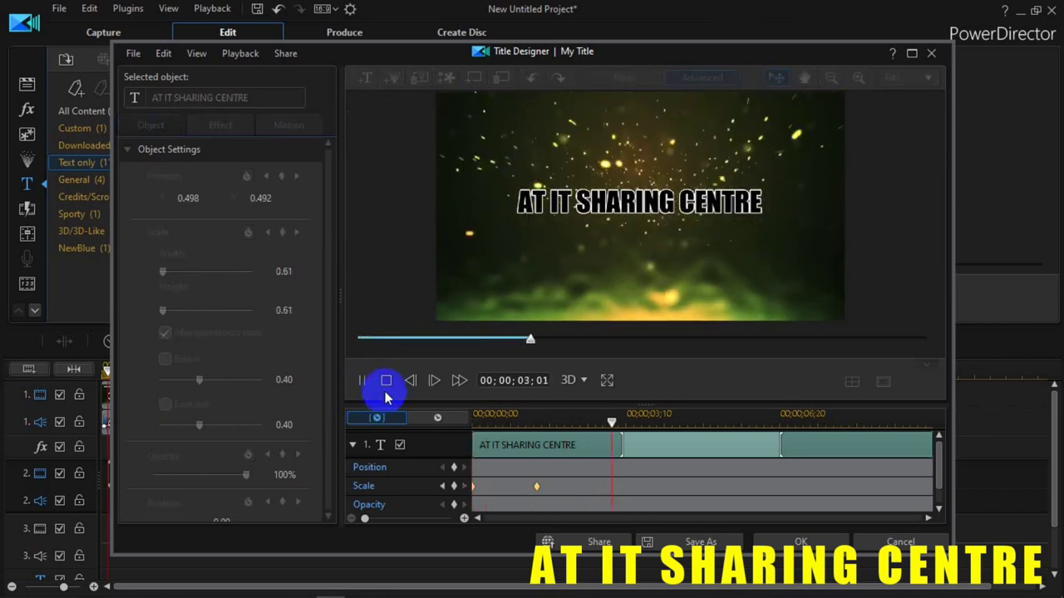
pyautogui.click(385, 382)
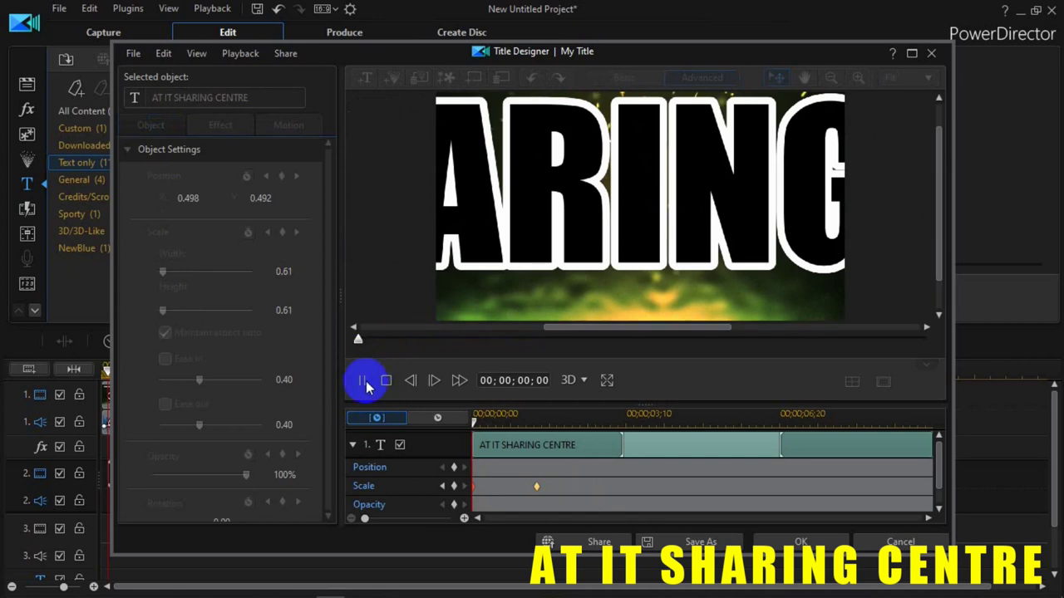
pyautogui.click(364, 381)
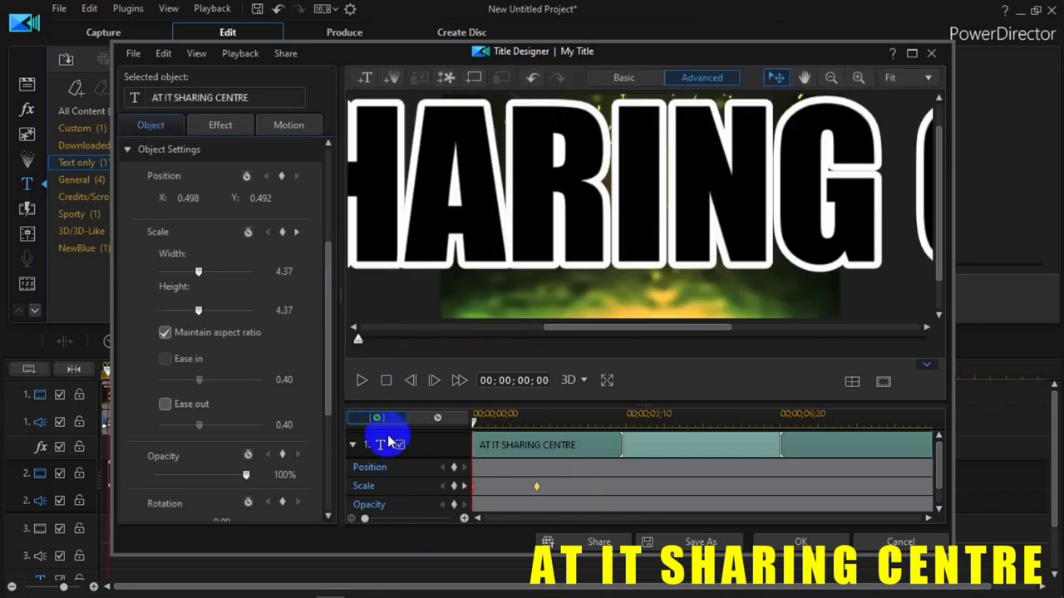
pyautogui.click(374, 388)
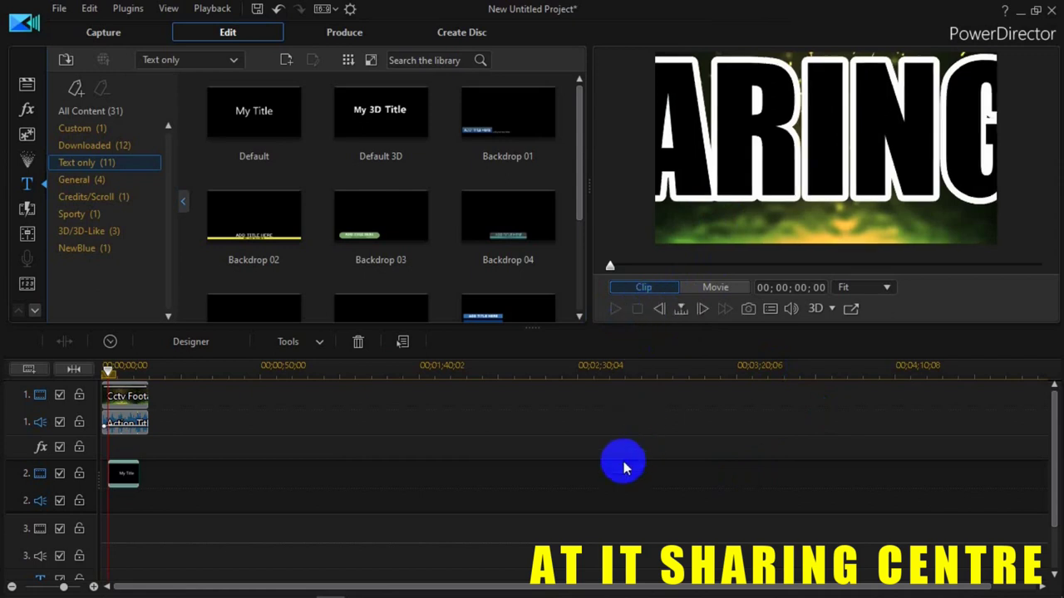
# Play the whole movie from the beginning in the main preview to check the animated title, then stop playback.
pyautogui.click(191, 434)
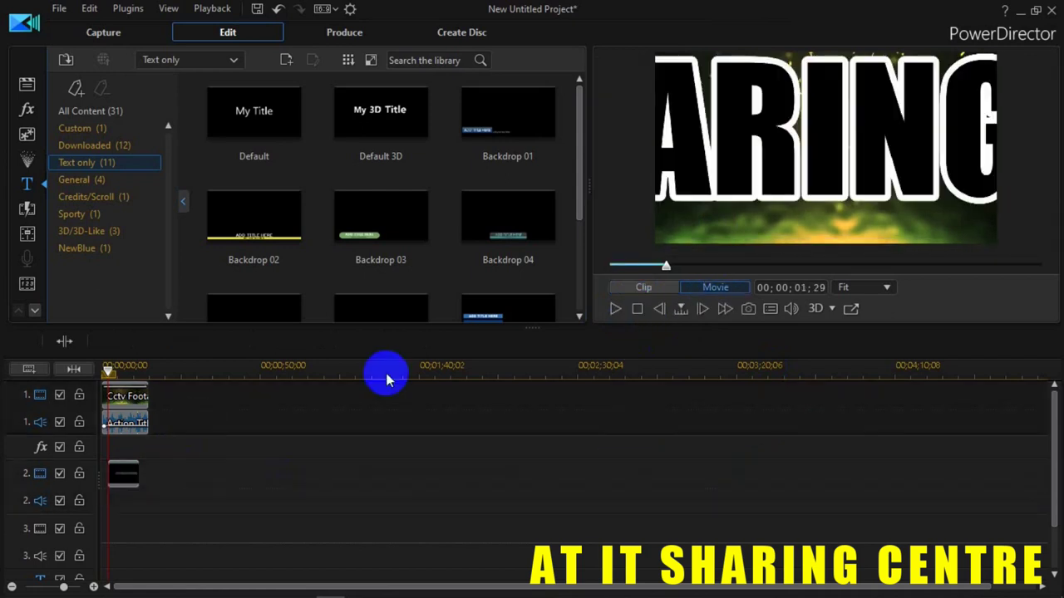
pyautogui.click(639, 309)
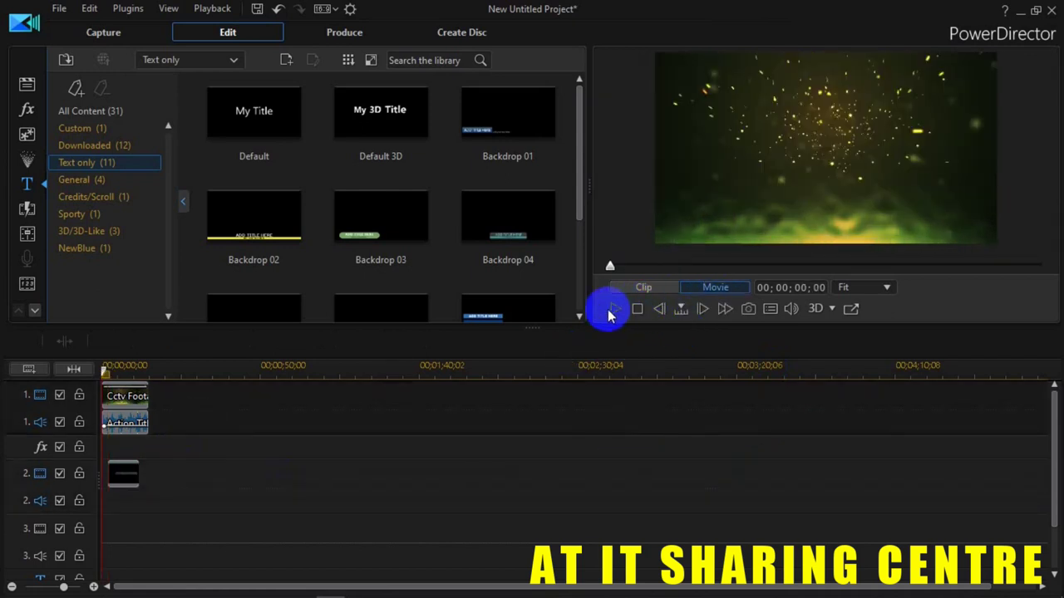
pyautogui.click(615, 312)
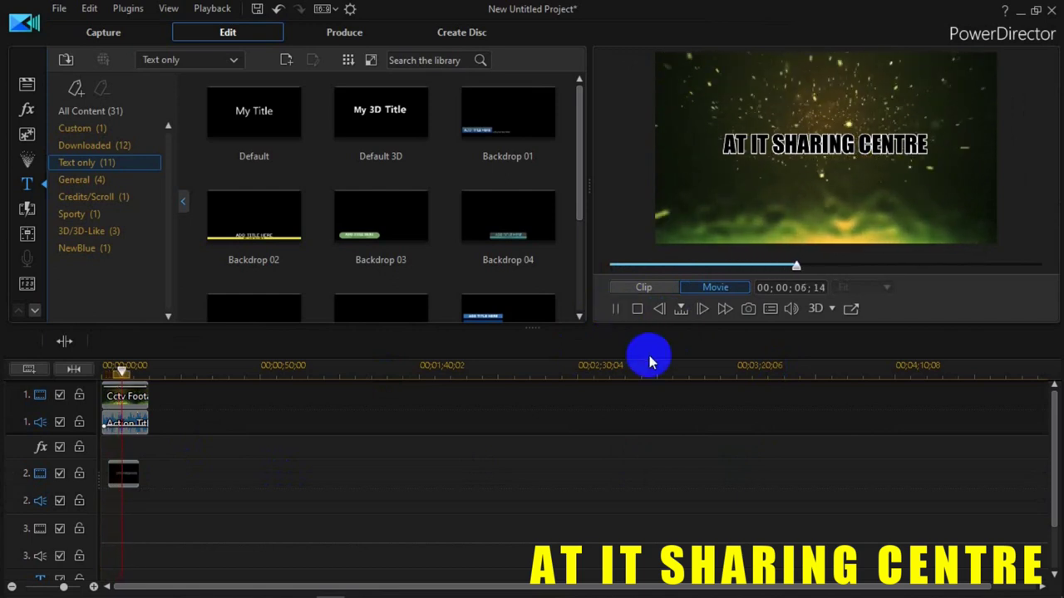
pyautogui.click(638, 310)
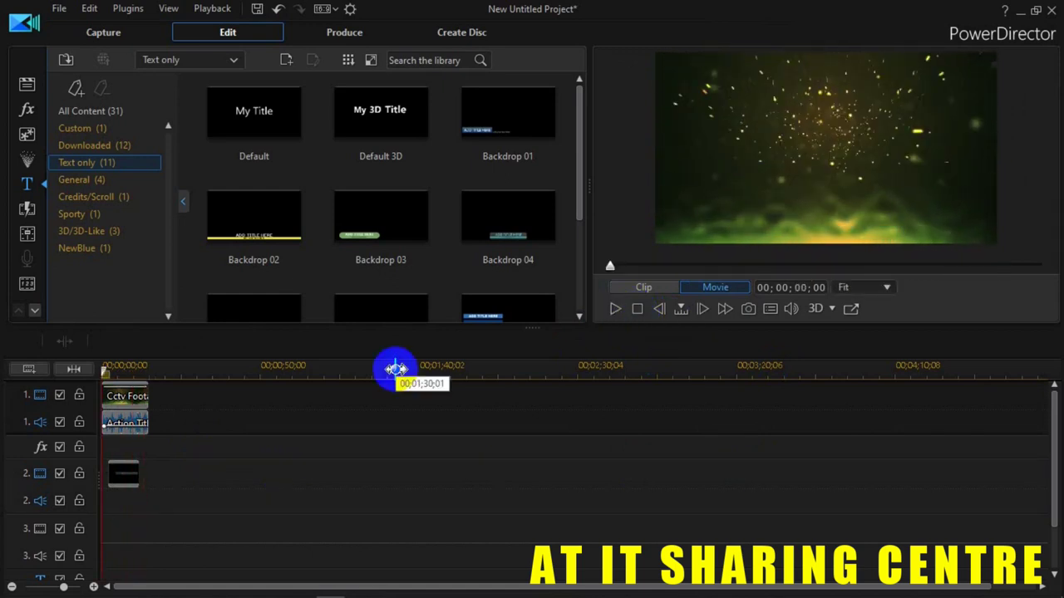
# Add Blue_flare.png to video track 3 at the title clip's start and extend it to a 10-second duration, matching the title's end.
pyautogui.click(25, 86)
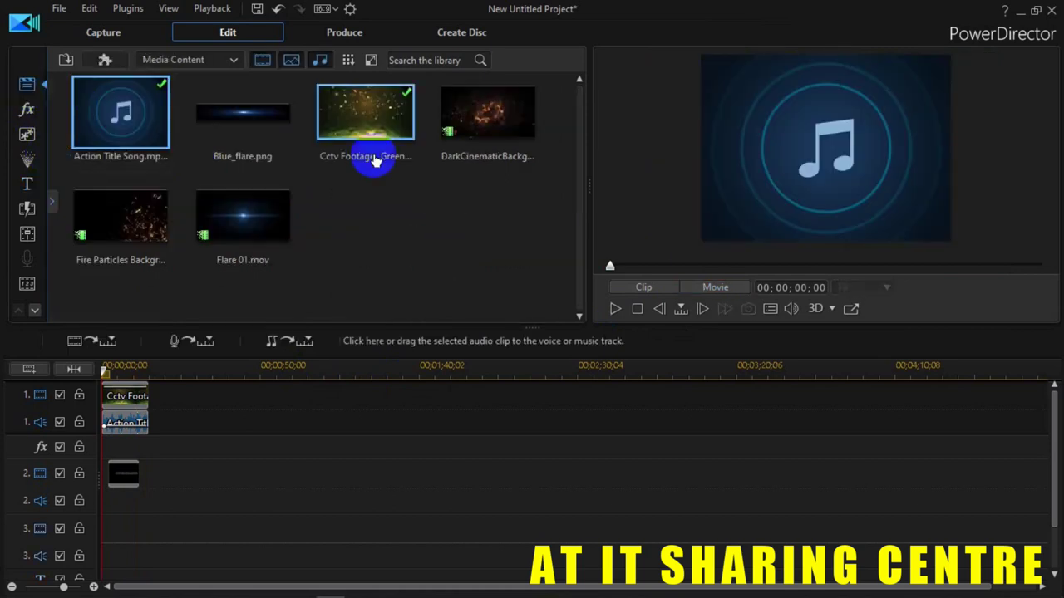
pyautogui.moveTo(256, 219); pyautogui.dragTo(112, 526)
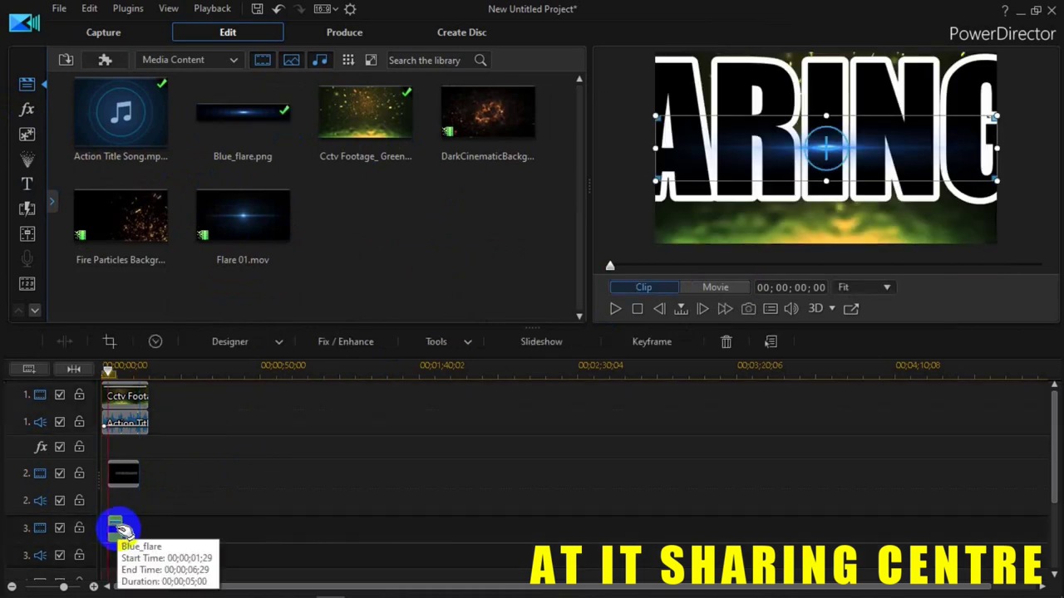
pyautogui.moveTo(120, 529); pyautogui.dragTo(136, 537)
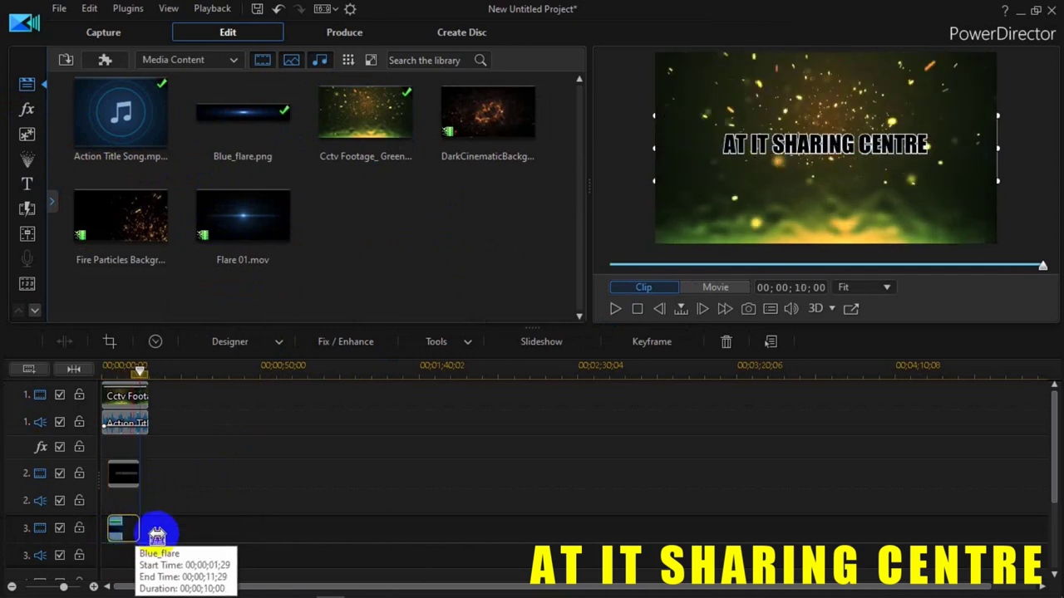
# Open the Blue_flare clip in the PiP Designer and raise the flare to the title's upper edge, at Y 0.412.
pyautogui.click(125, 532)
pyautogui.click(126, 533)
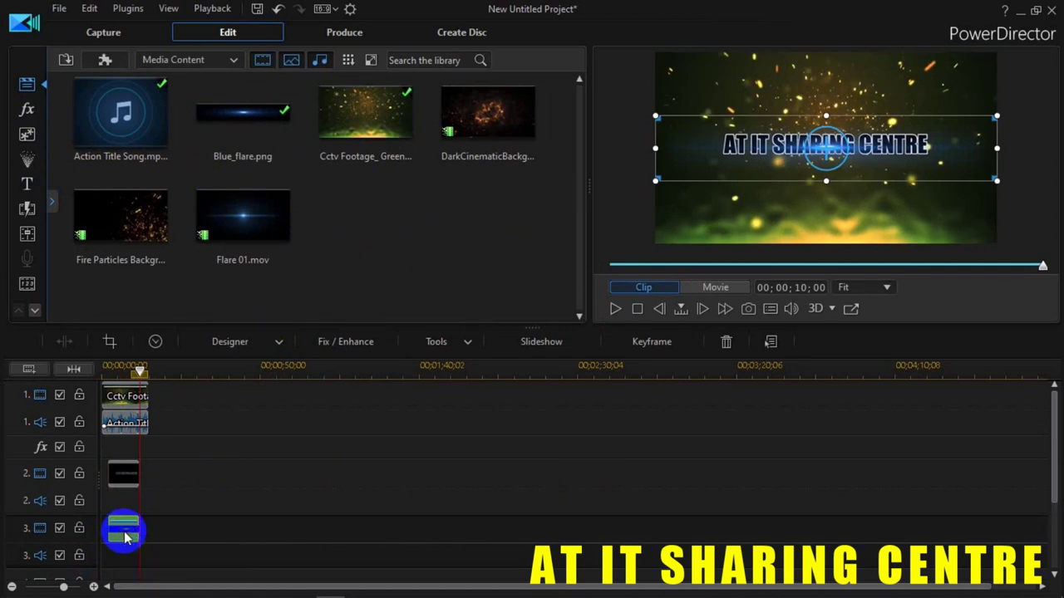
pyautogui.doubleClick(125, 534)
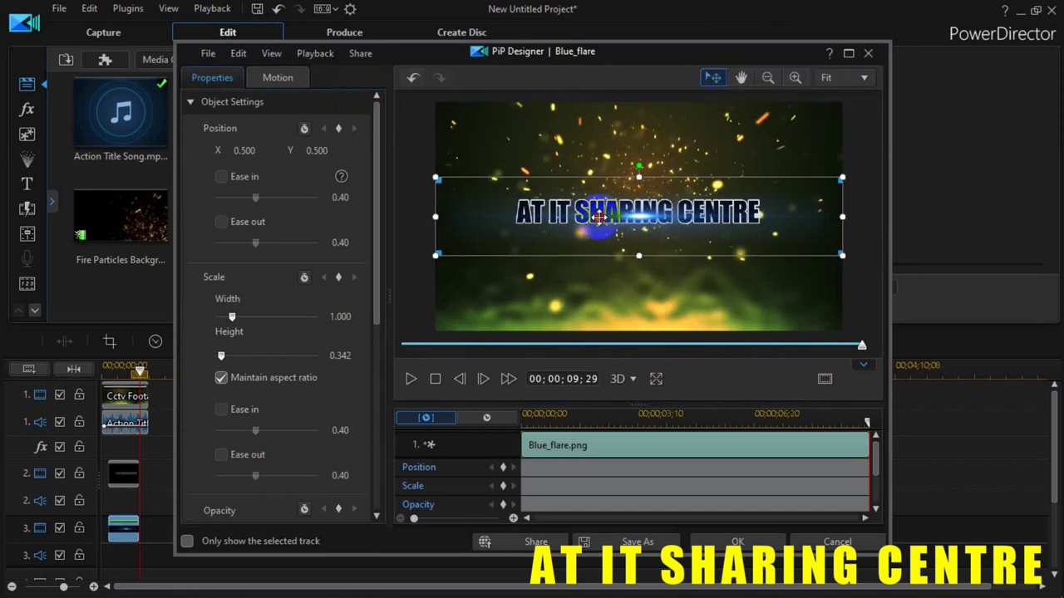
pyautogui.moveTo(595, 213); pyautogui.dragTo(591, 192)
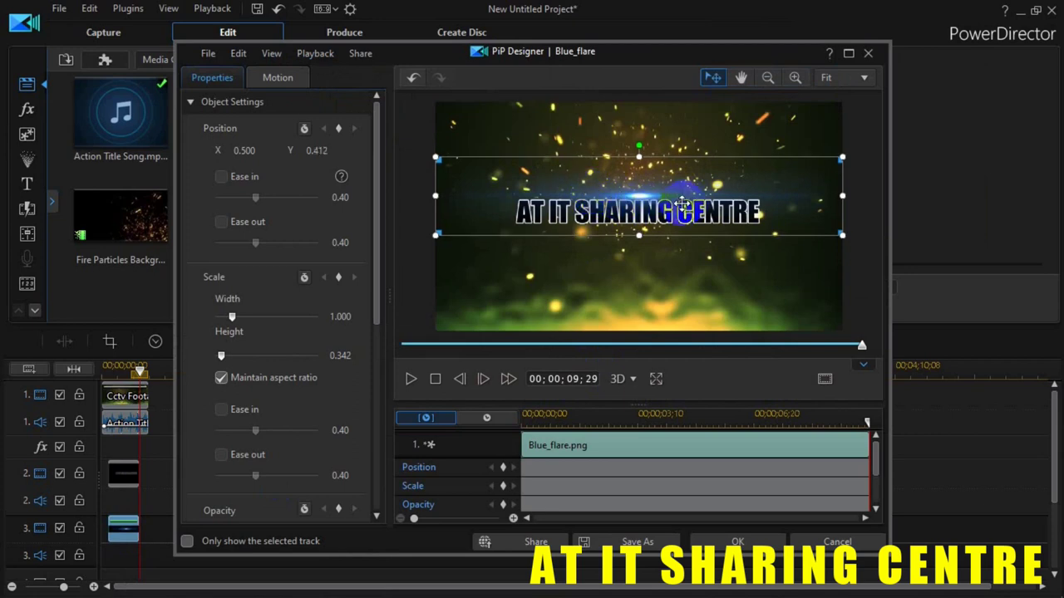
# Nudge the flare horizontally until it lies completely outside the left edge of the video frame, at X about -0.504.
pyautogui.press('Left')
pyautogui.press('Left')
pyautogui.press('Left')
pyautogui.press('Left')
pyautogui.press('Left')
pyautogui.press('Left')
pyautogui.press('Left')
pyautogui.press('Left')
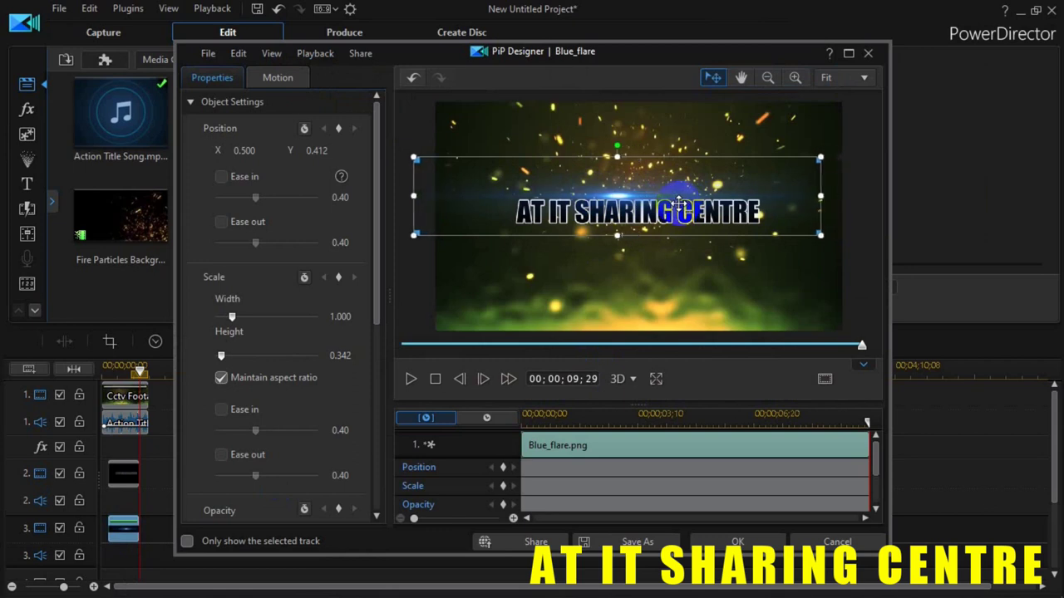
pyautogui.press('Left')
pyautogui.press('Left')
pyautogui.press('Left')
pyautogui.press('Left')
pyautogui.press('Left')
pyautogui.press('Left')
pyautogui.press('Left')
pyautogui.press('Left')
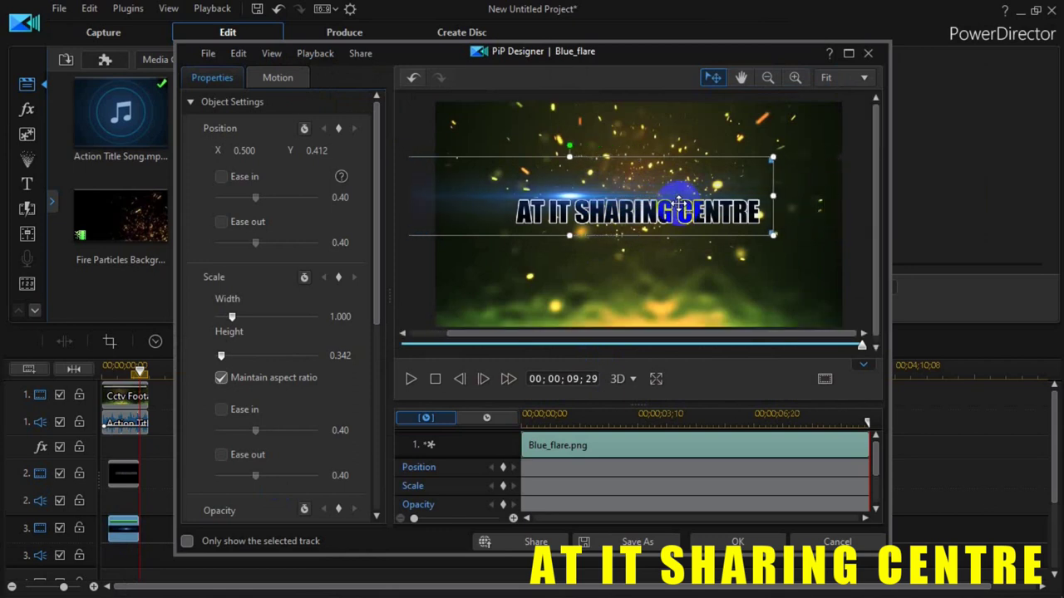
pyautogui.press('Left')
pyautogui.press('Left')
pyautogui.press('Left')
pyautogui.press('Left')
pyautogui.press('Left')
pyautogui.press('Left')
pyautogui.press('Left')
pyautogui.press('Left')
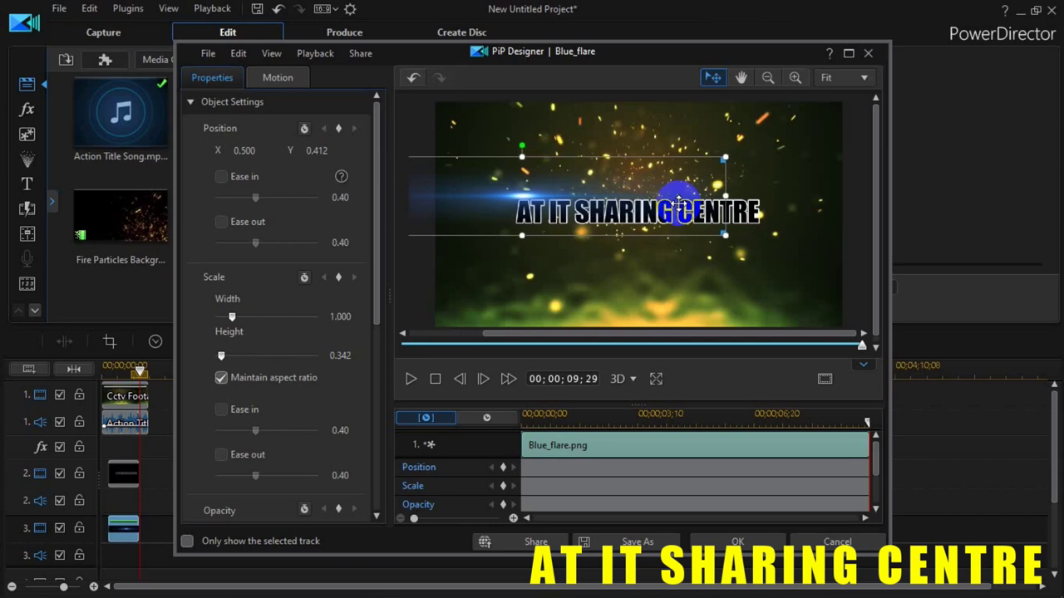
pyautogui.press('Left')
pyautogui.press('Left')
pyautogui.press('Left')
pyautogui.press('Left')
pyautogui.press('Left')
pyautogui.press('Left')
pyautogui.press('Left')
pyautogui.press('Left')
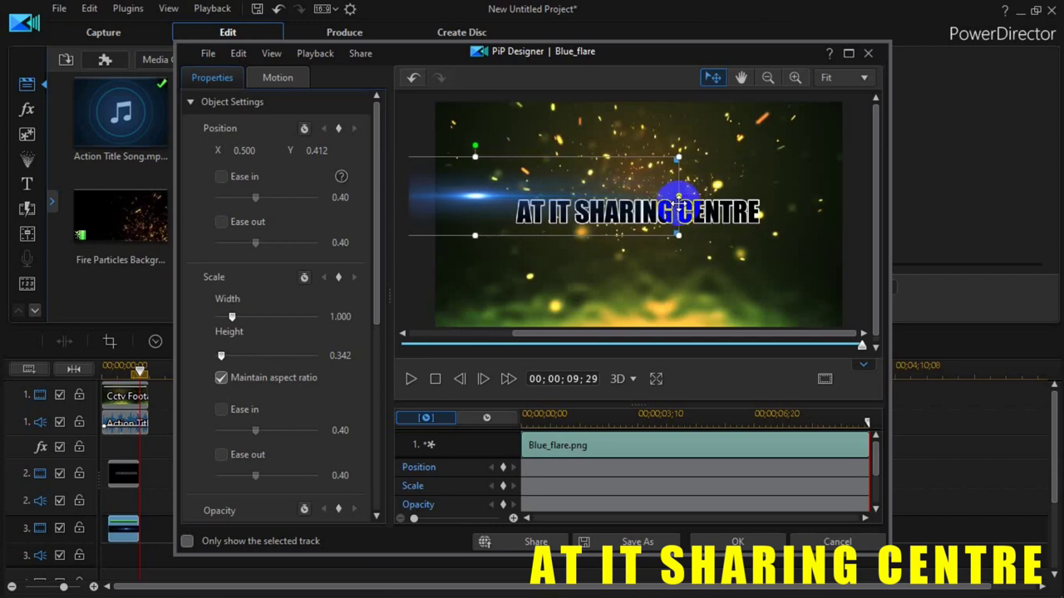
pyautogui.press('Left')
pyautogui.press('Left')
pyautogui.press('Left')
pyautogui.press('Left')
pyautogui.press('Left')
pyautogui.press('Left')
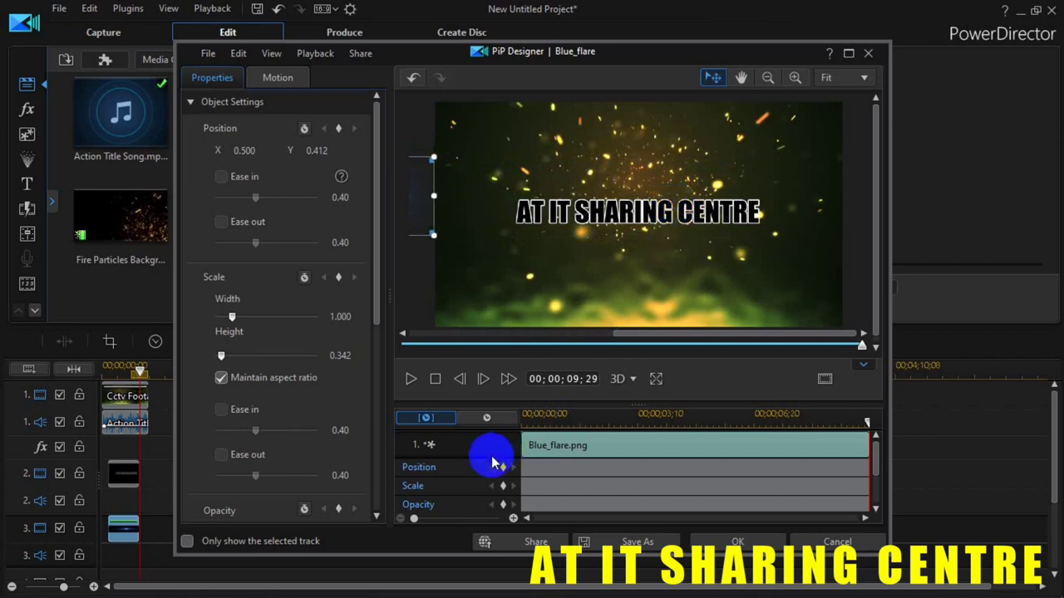
# Keyframe the flare's position at the clip's start, and move it past the frame's right edge to X 1.500 at 00;00;02;06.
pyautogui.click(440, 380)
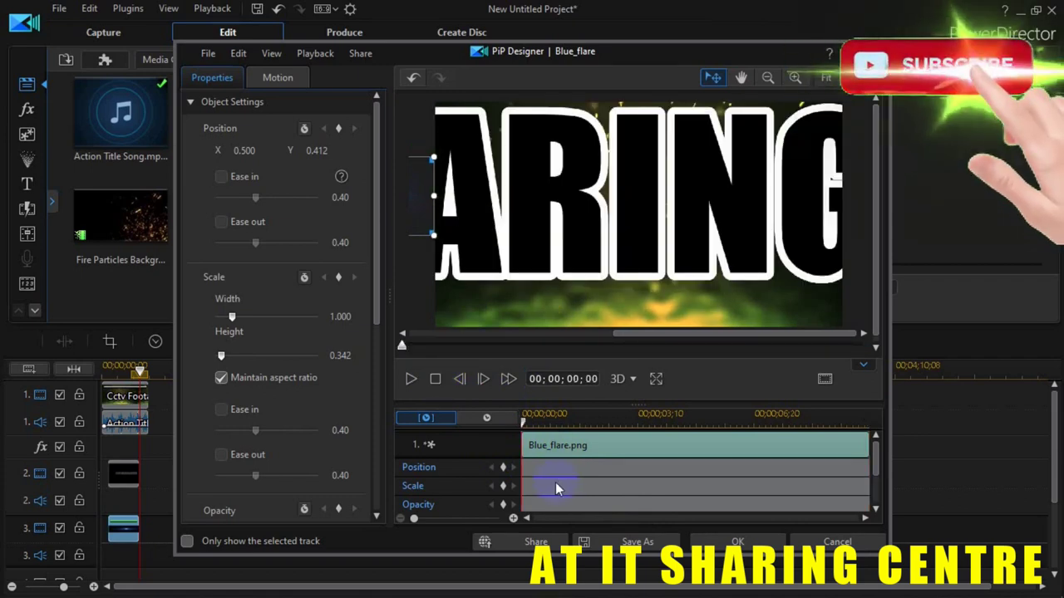
pyautogui.click(503, 467)
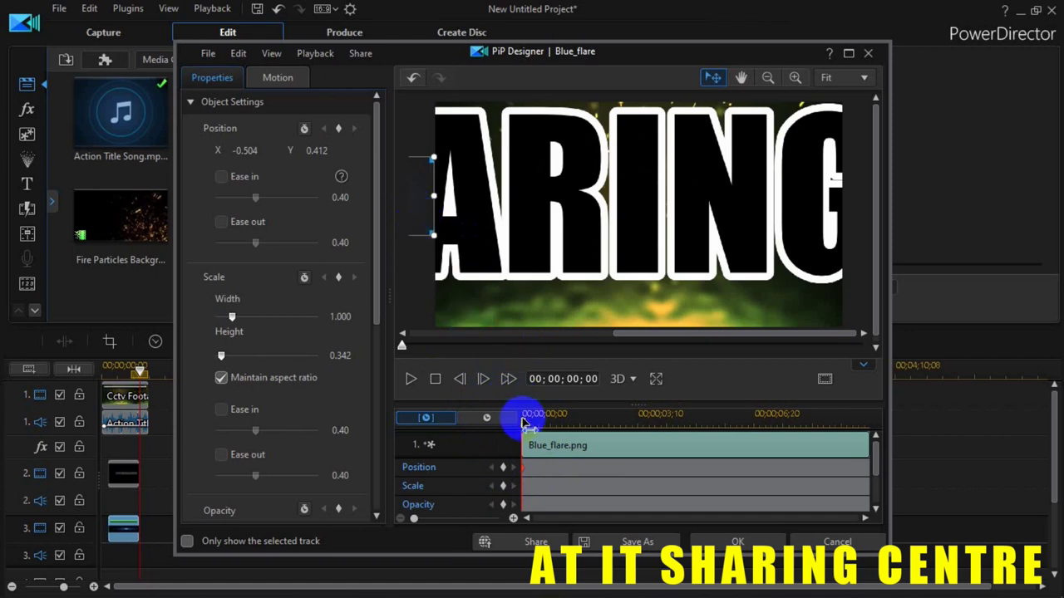
pyautogui.moveTo(524, 422); pyautogui.dragTo(594, 430)
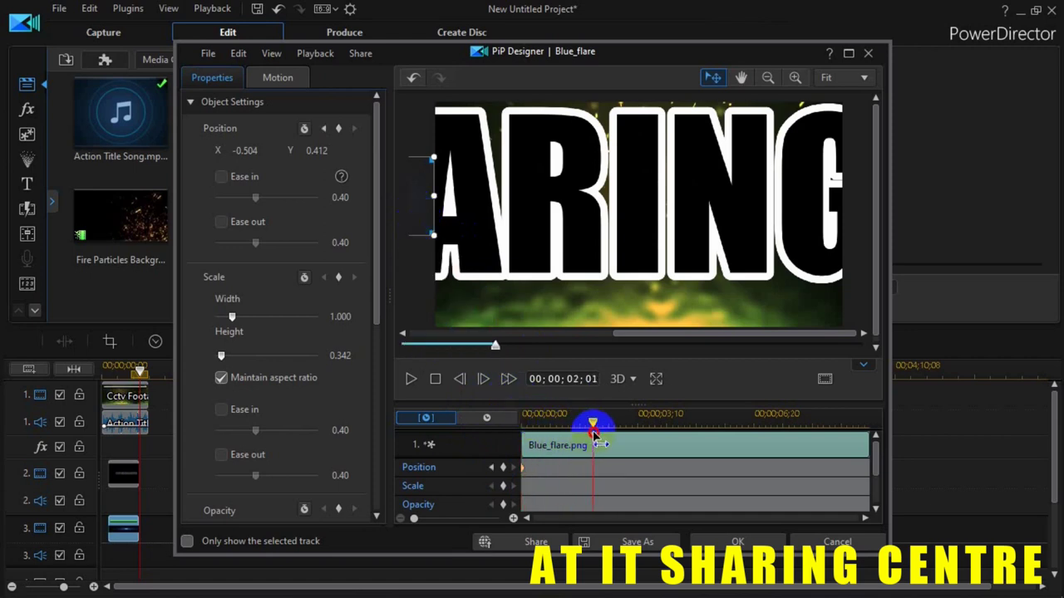
pyautogui.click(423, 183)
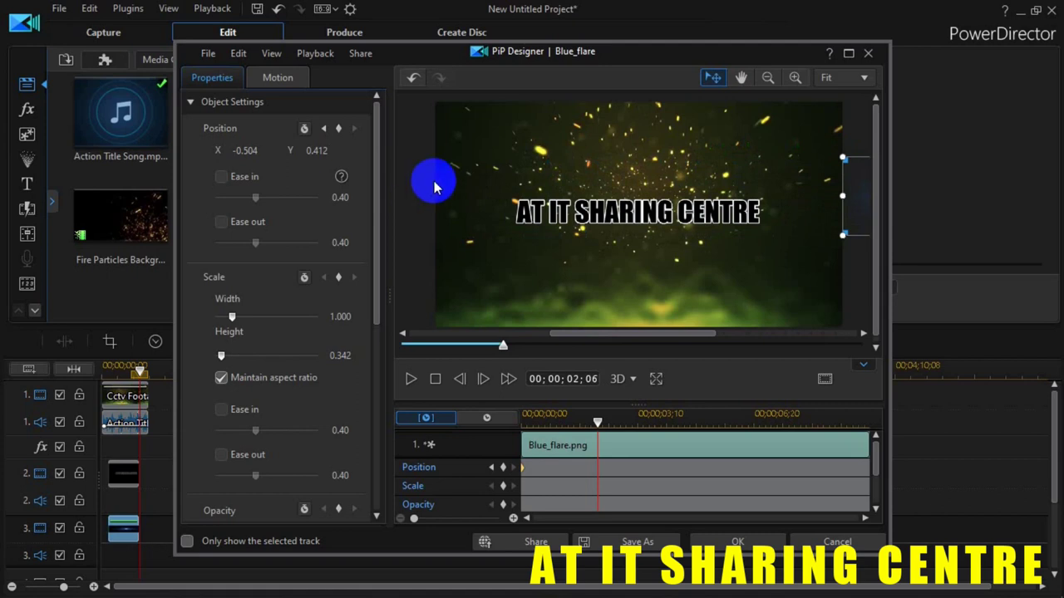
pyautogui.click(857, 195)
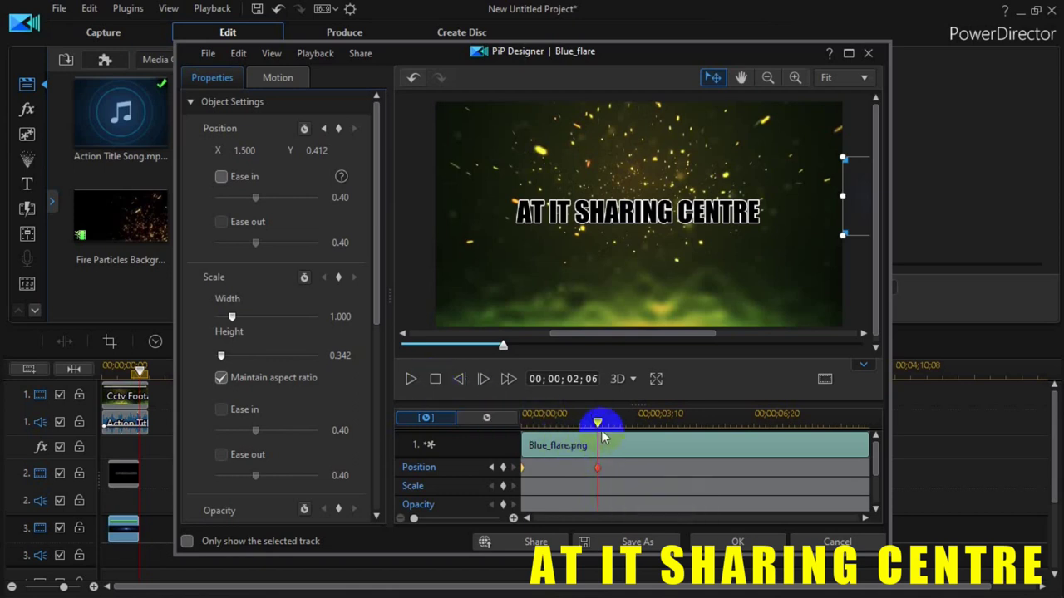
# Play the flare's movement across the title from the start of the clip in the designer preview, then stop playback.
pyautogui.moveTo(597, 425); pyautogui.dragTo(496, 444)
pyautogui.click(412, 380)
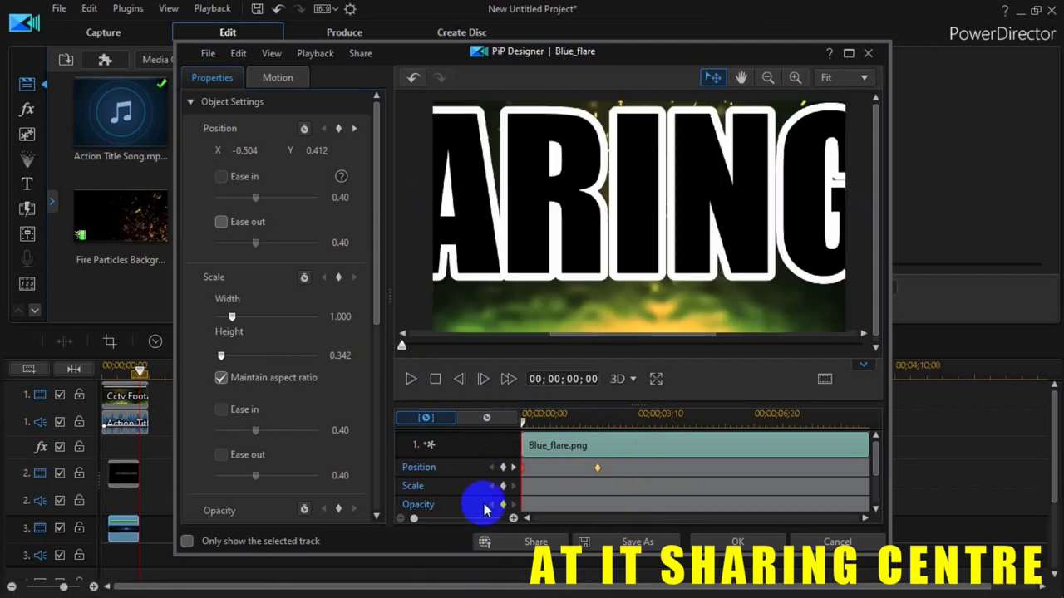
pyautogui.press('space')
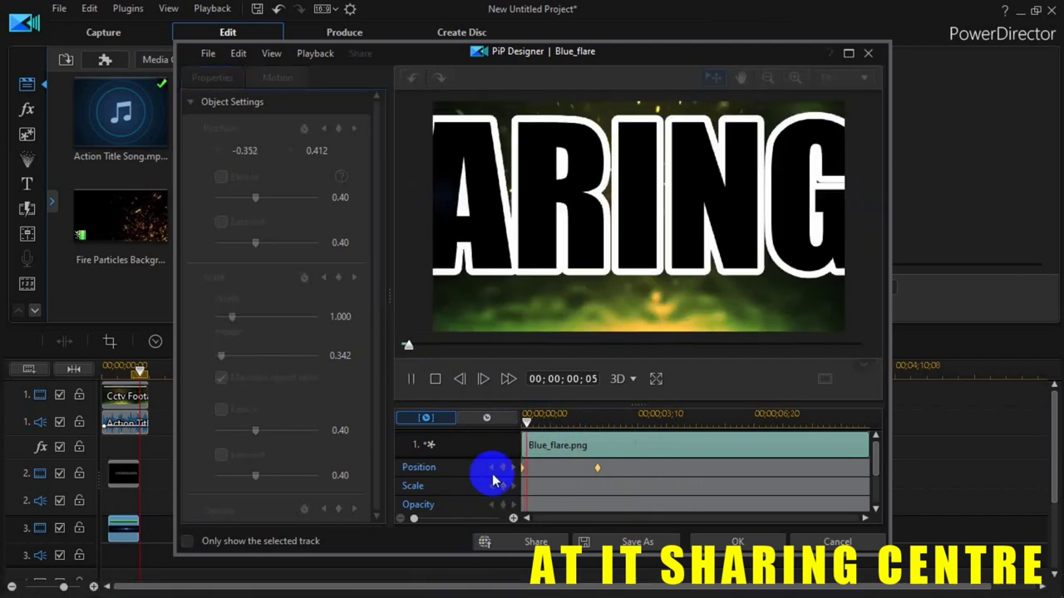
pyautogui.click(436, 383)
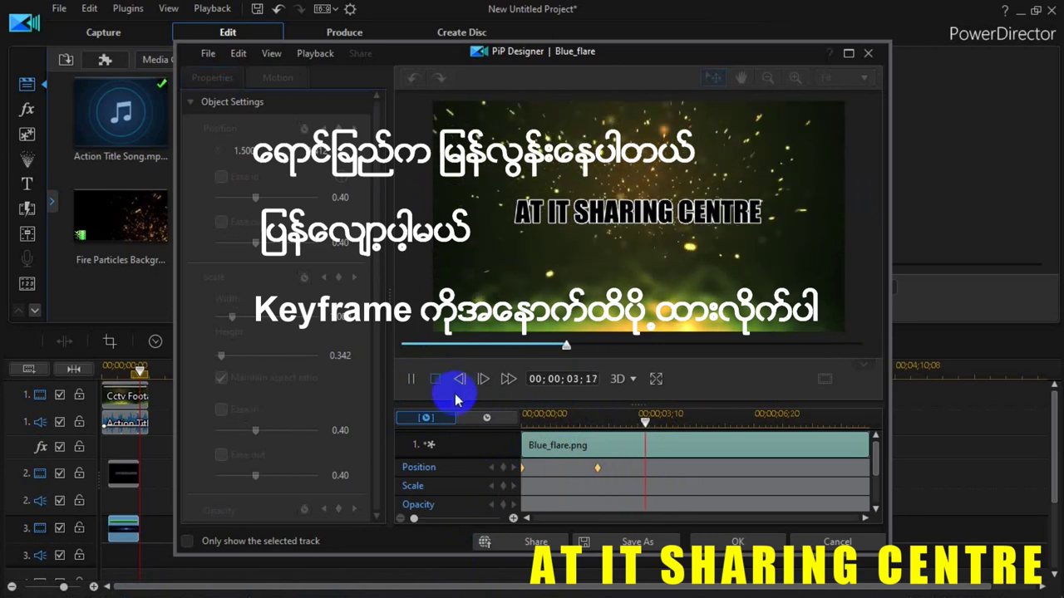
# Slow the flare's sweep by moving its end position keyframe to about the 8-second mark, and apply the designer changes.
pyautogui.click(598, 469)
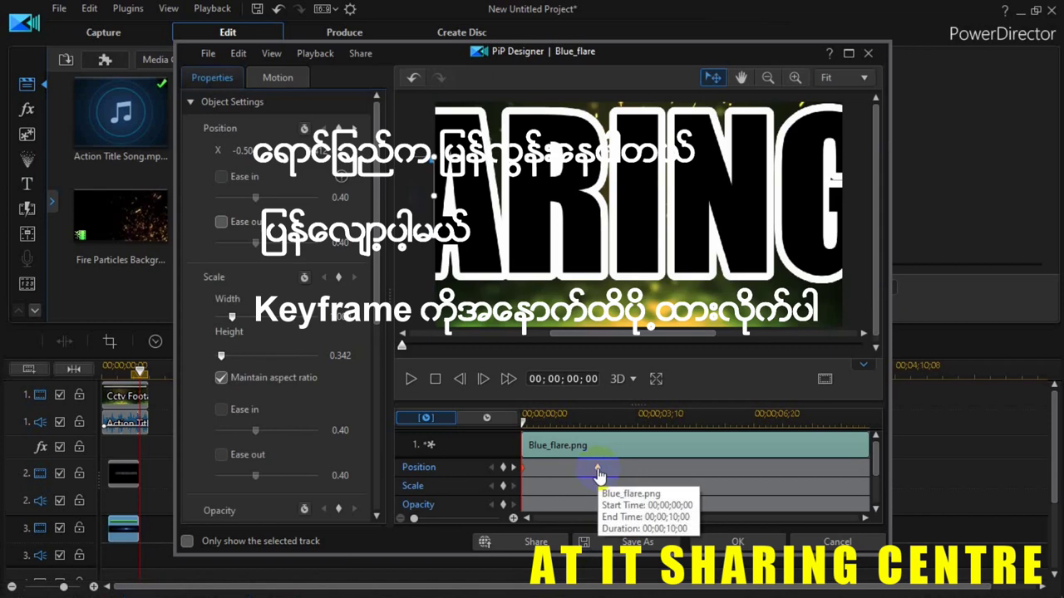
pyautogui.click(598, 470)
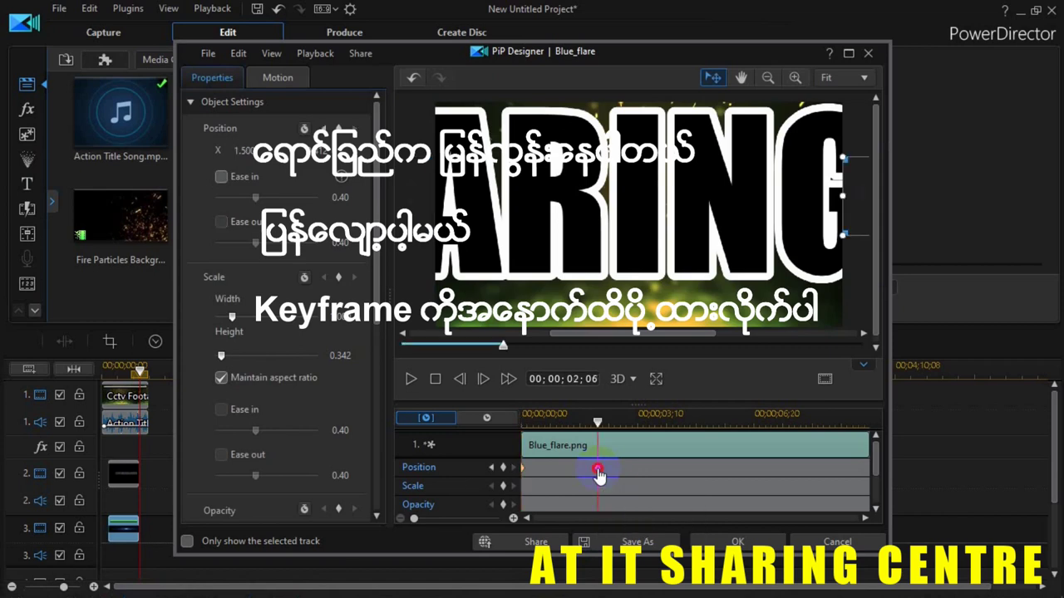
pyautogui.moveTo(647, 473); pyautogui.dragTo(766, 479)
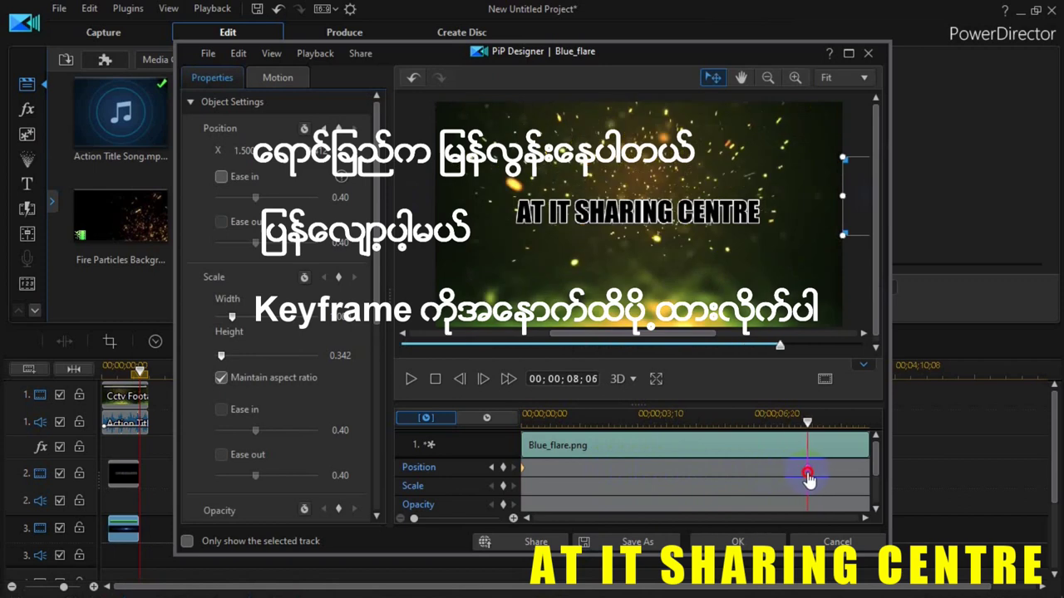
pyautogui.click(434, 380)
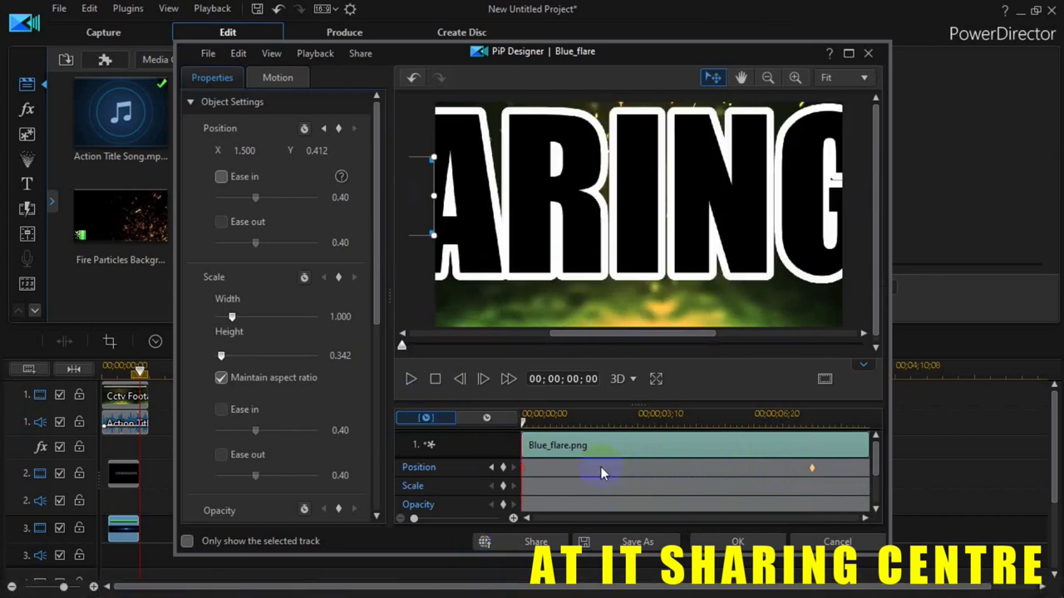
pyautogui.click(410, 380)
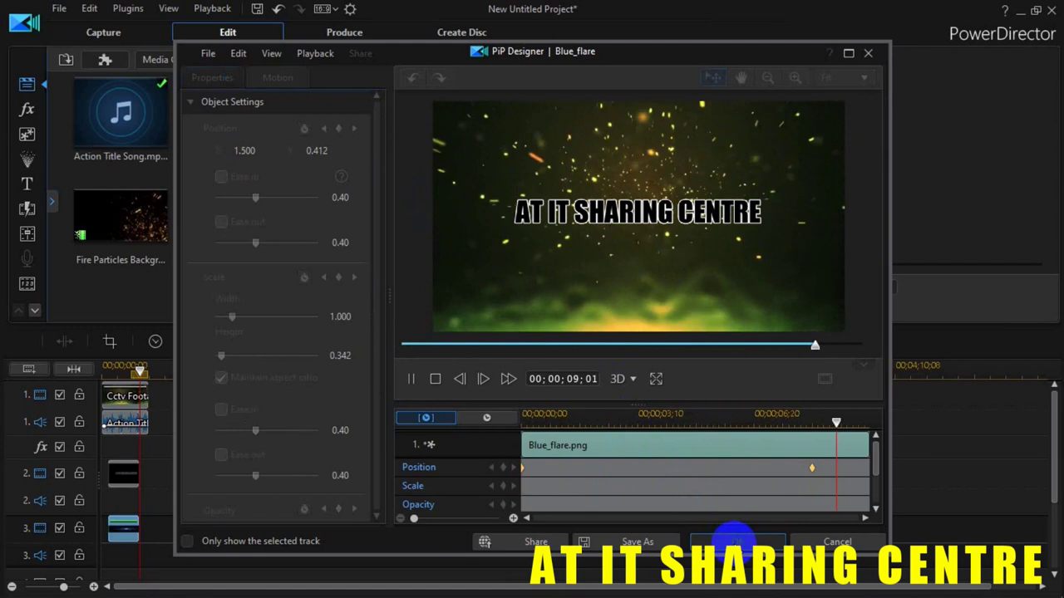
pyautogui.click(738, 541)
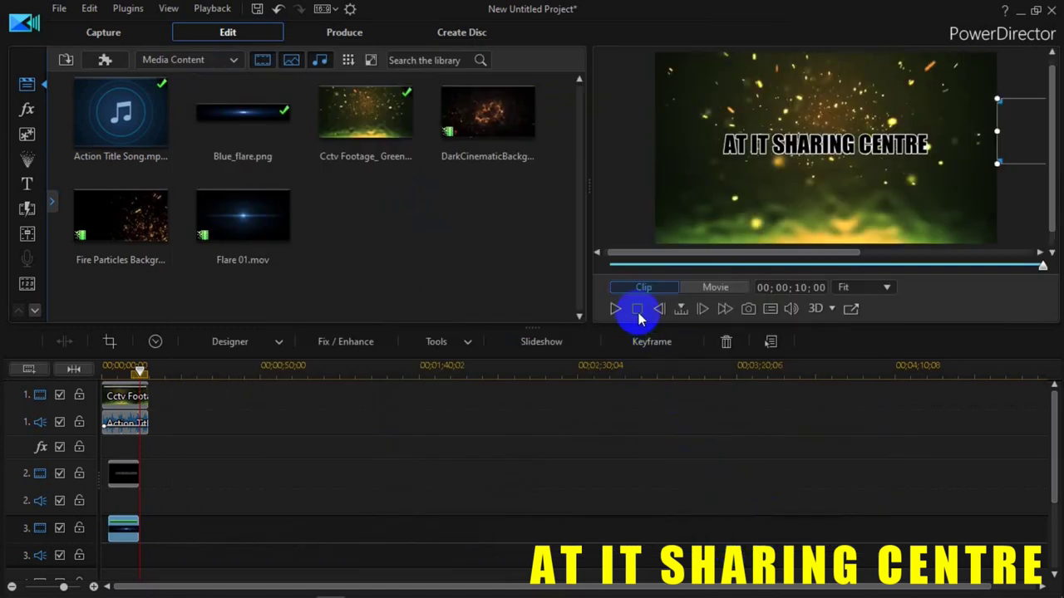
# Play the movie from the start to check the flare sweeping across the title, and stop playback.
pyautogui.click(639, 315)
pyautogui.click(615, 310)
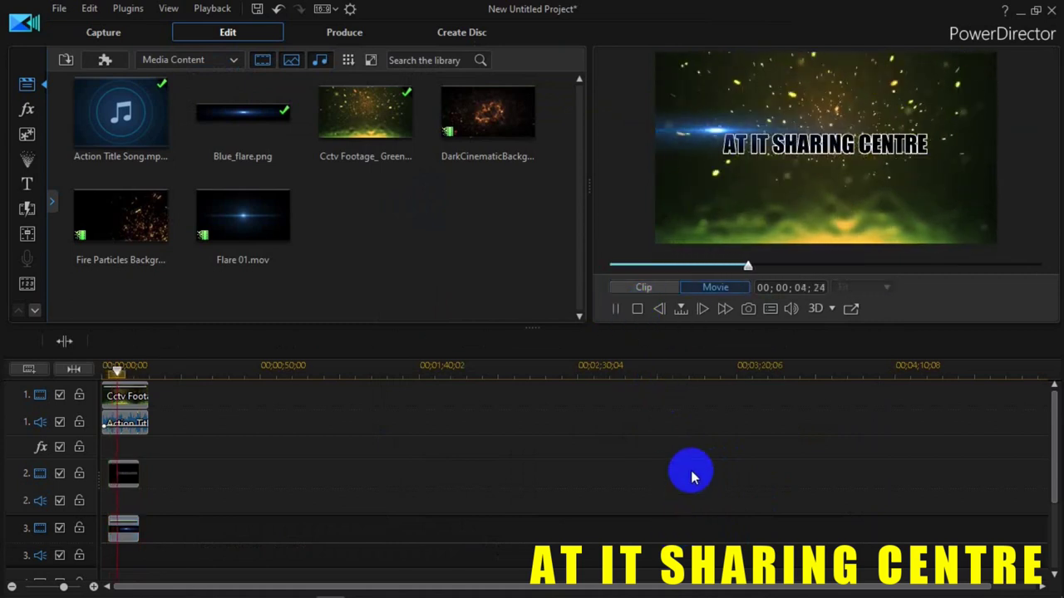
pyautogui.click(636, 309)
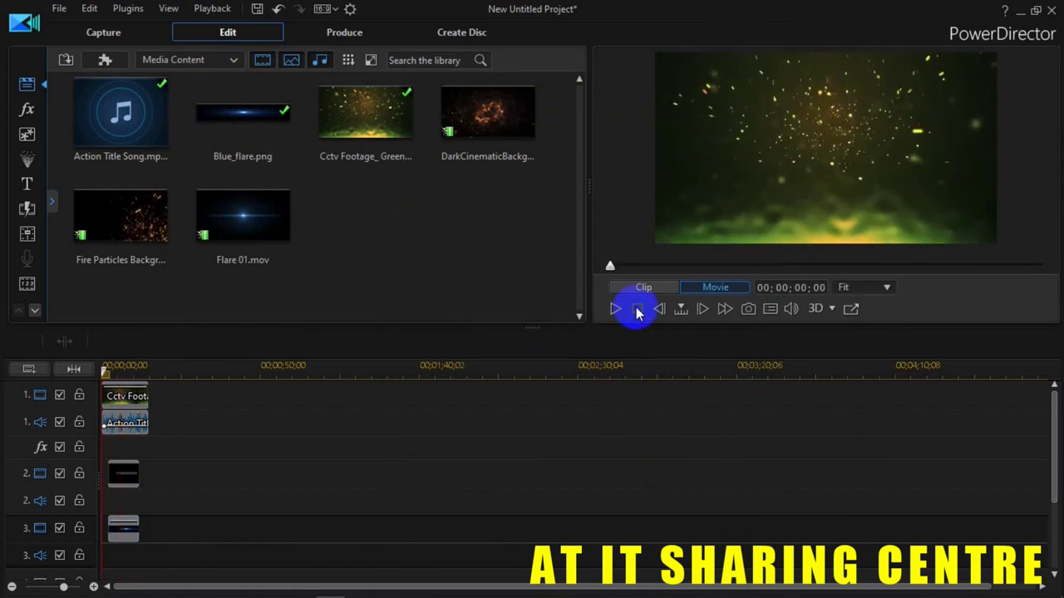
# Place a second Blue_flare image on video track 4 at 00;00;01;29 with a 10-second duration, aligned with the first flare clip.
pyautogui.moveTo(1050, 462); pyautogui.dragTo(1054, 501)
pyautogui.click(232, 162)
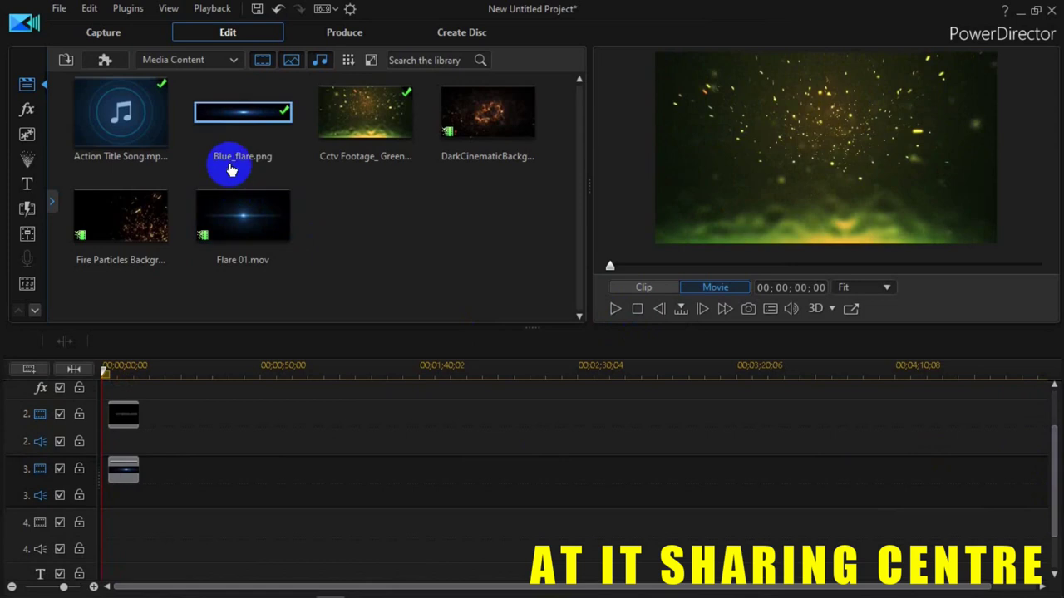
pyautogui.moveTo(218, 115); pyautogui.dragTo(221, 507)
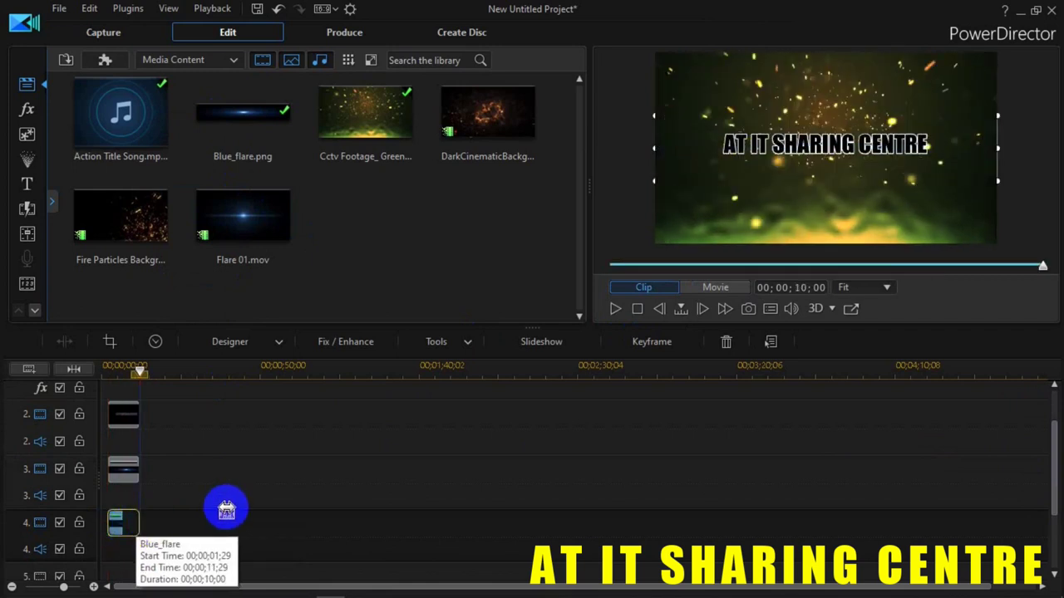
# In the PiP Designer, lower the second flare to Y 0.548 and nudge it outside the frame's right edge, to X 1.500.
pyautogui.doubleClick(129, 527)
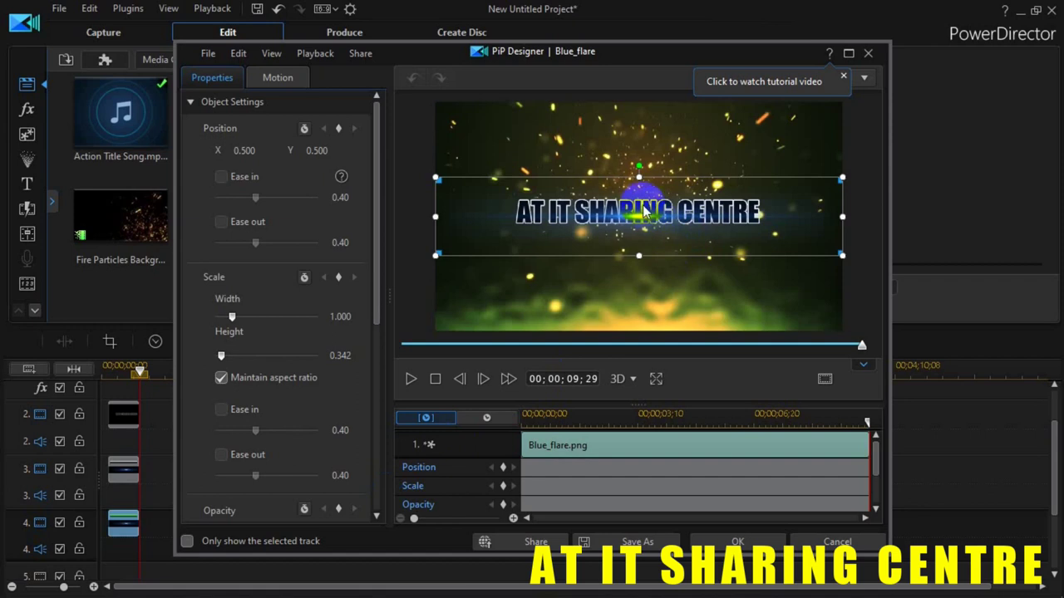
pyautogui.moveTo(624, 216); pyautogui.dragTo(735, 233)
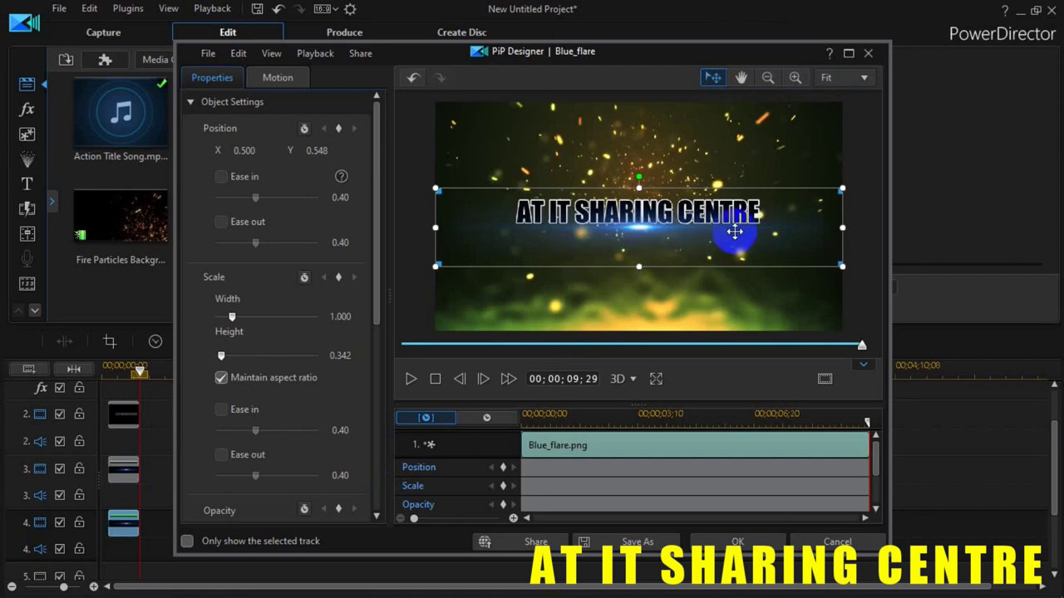
pyautogui.press('Right')
pyautogui.press('Right')
pyautogui.press('Right')
pyautogui.press('Right')
pyautogui.press('Right')
pyautogui.press('Right')
pyautogui.press('Right')
pyautogui.press('Right')
pyautogui.press('Right')
pyautogui.press('Right')
pyautogui.press('Right')
pyautogui.press('Right')
pyautogui.press('Right')
pyautogui.press('Right')
pyautogui.press('Right')
pyautogui.press('Right')
pyautogui.press('Right')
pyautogui.press('Right')
pyautogui.press('Right')
pyautogui.press('Right')
pyautogui.press('Right')
pyautogui.press('Right')
pyautogui.press('Right')
pyautogui.press('Right')
pyautogui.press('Right')
pyautogui.press('Right')
pyautogui.press('Right')
pyautogui.press('Right')
pyautogui.press('Right')
pyautogui.press('Right')
pyautogui.press('Right')
pyautogui.press('Right')
pyautogui.press('Right')
pyautogui.press('Right')
pyautogui.press('Right')
pyautogui.press('Right')
pyautogui.press('Right')
pyautogui.press('Right')
pyautogui.press('Right')
pyautogui.press('Right')
pyautogui.press('Right')
pyautogui.press('Right')
pyautogui.press('Right')
pyautogui.press('Right')
pyautogui.press('Right')
pyautogui.press('Right')
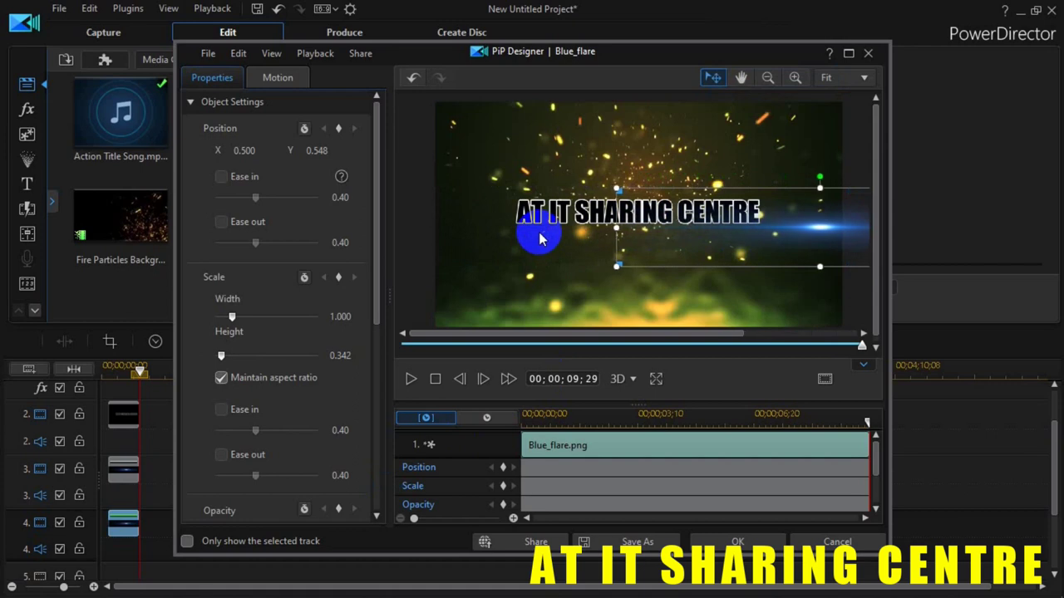
pyautogui.press('Right')
pyautogui.press('Right')
pyautogui.press('Right')
pyautogui.press('Right')
pyautogui.press('Right')
pyautogui.press('Right')
pyautogui.press('Right')
pyautogui.press('Right')
pyautogui.press('Right')
pyautogui.press('Right')
pyautogui.press('Right')
pyautogui.press('Right')
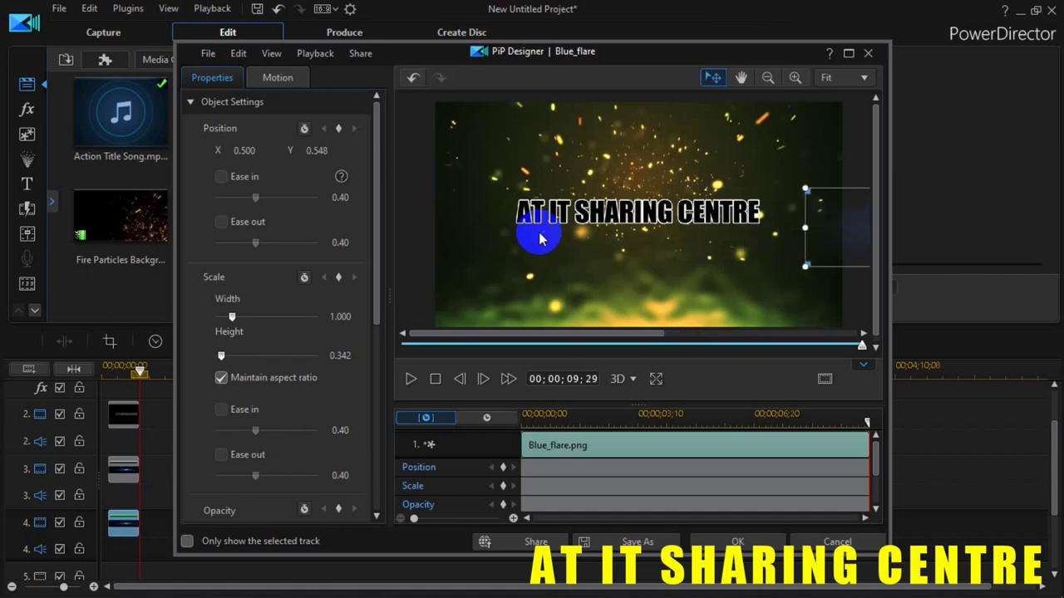
pyautogui.press('Right')
pyautogui.press('Right')
pyautogui.press('Right')
pyautogui.press('Right')
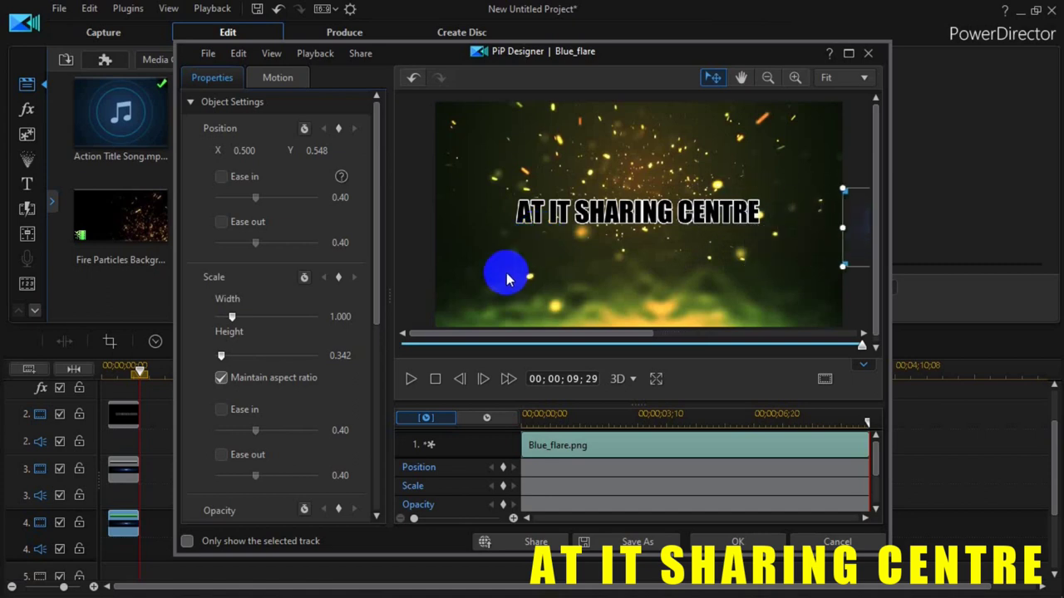
# Keyframe the second flare's position at the clip's start, and move it past the frame's left edge to X -0.504 at 00;00;02;12.
pyautogui.click(435, 381)
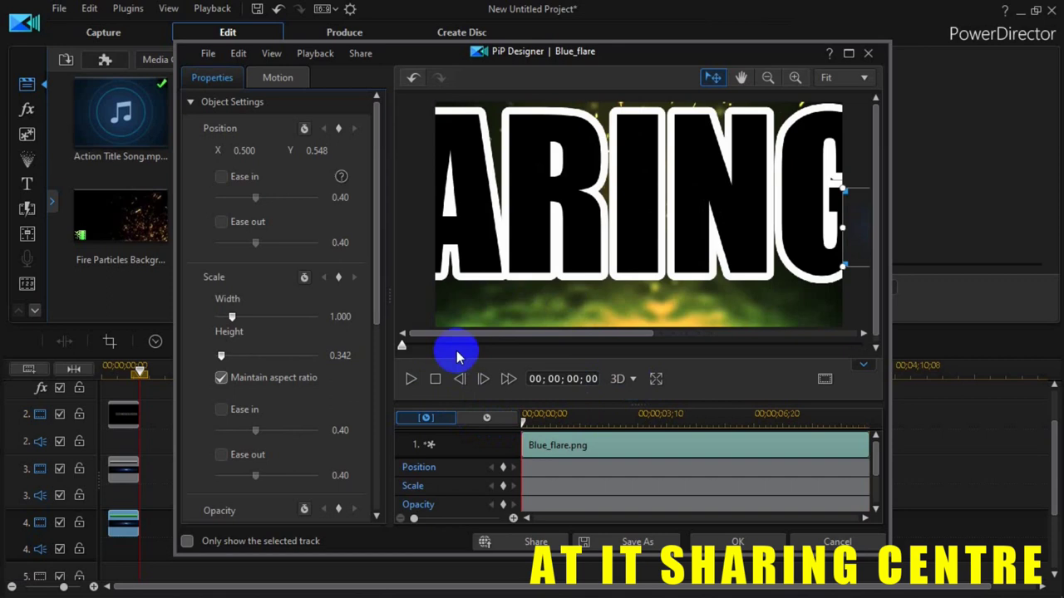
pyautogui.moveTo(859, 231); pyautogui.dragTo(858, 230)
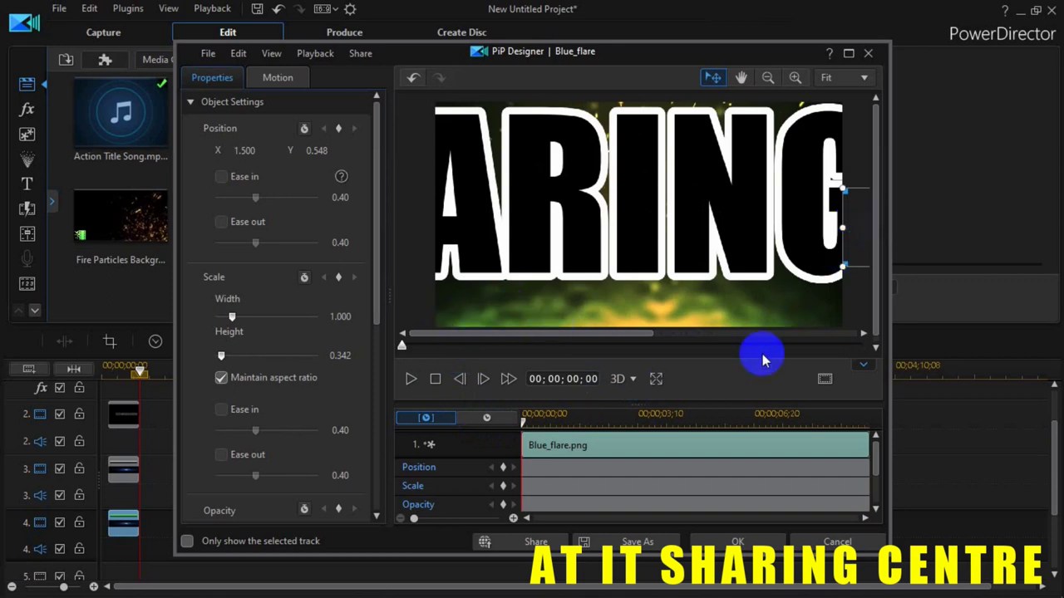
pyautogui.click(503, 468)
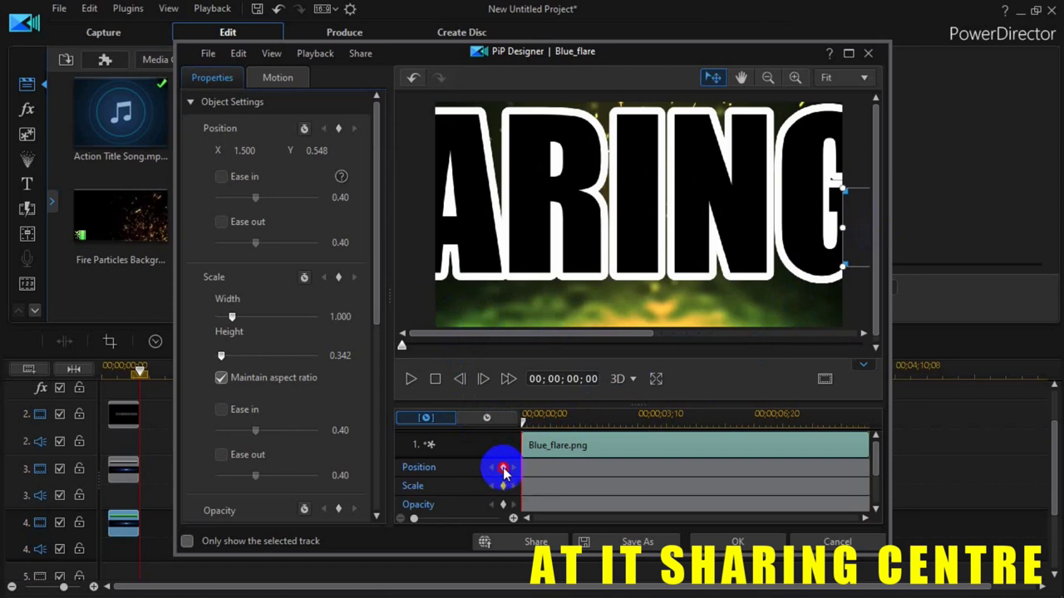
pyautogui.moveTo(523, 423); pyautogui.dragTo(609, 428)
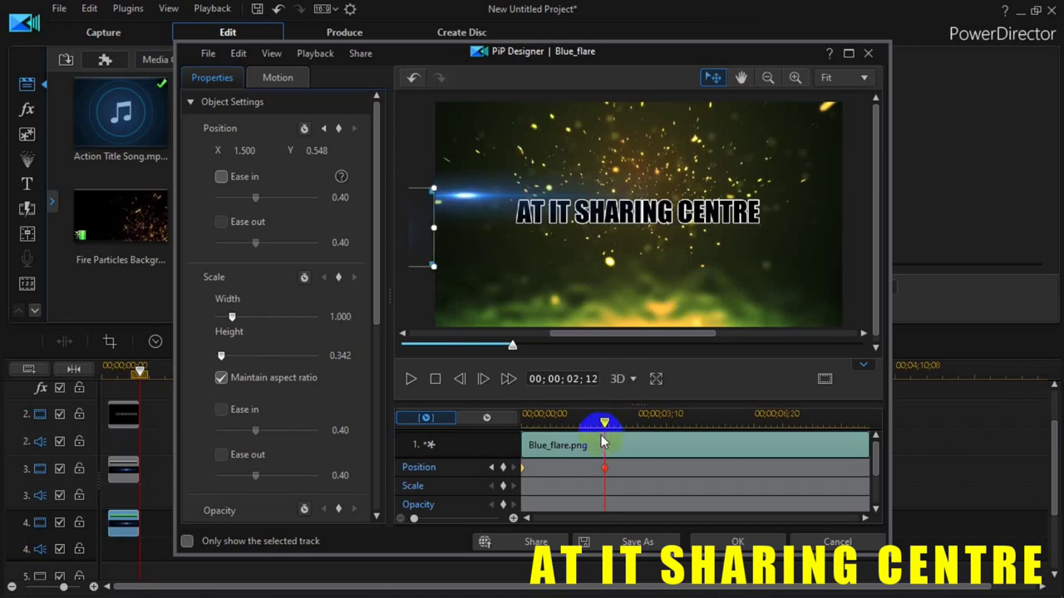
# Play the second flare's movement from the start of the clip in the designer preview, and stop playback.
pyautogui.moveTo(603, 424); pyautogui.dragTo(498, 452)
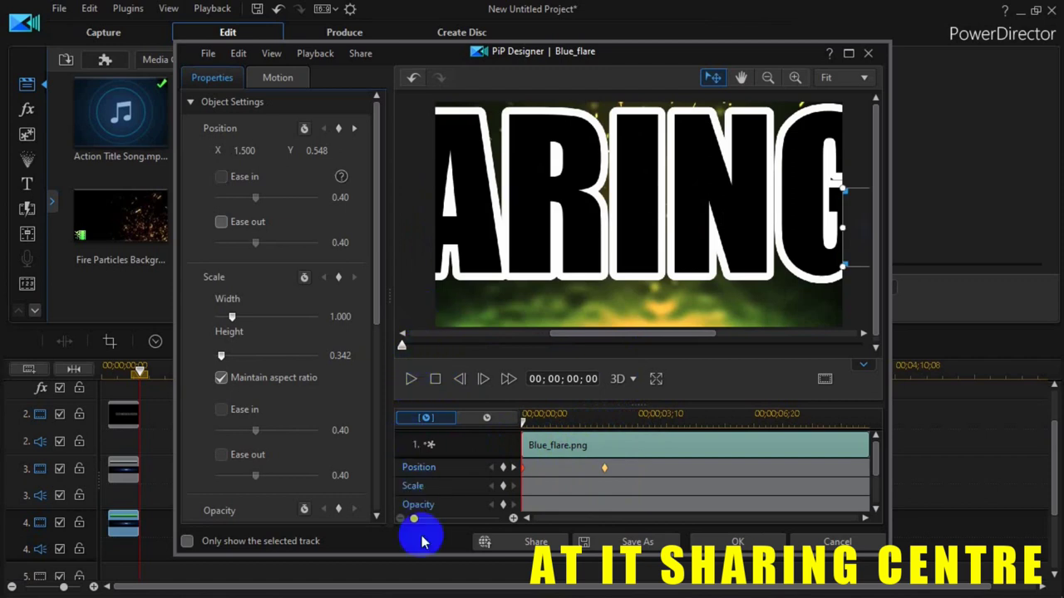
pyautogui.click(411, 381)
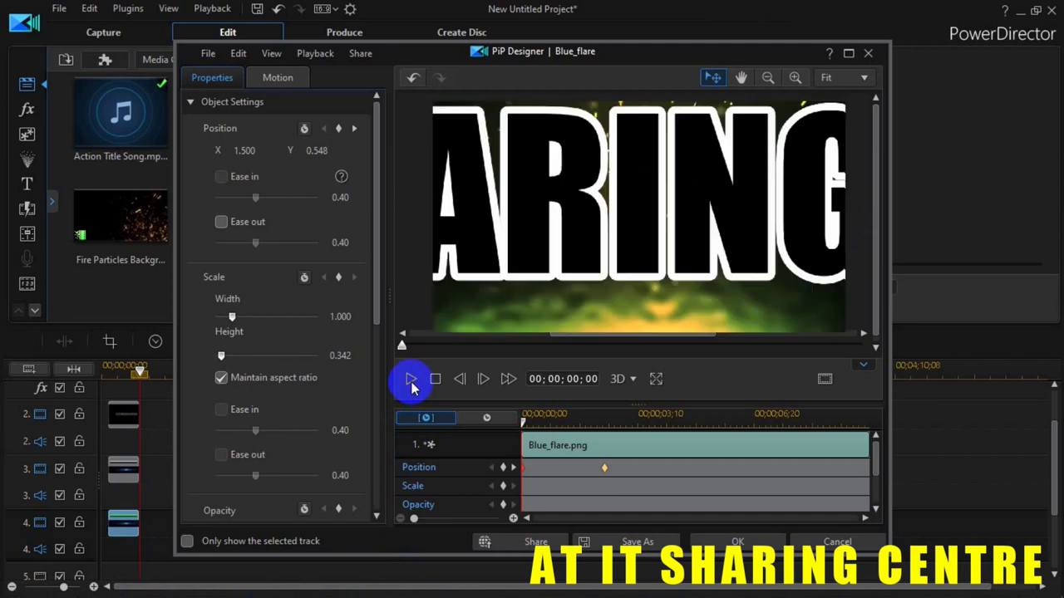
pyautogui.click(411, 382)
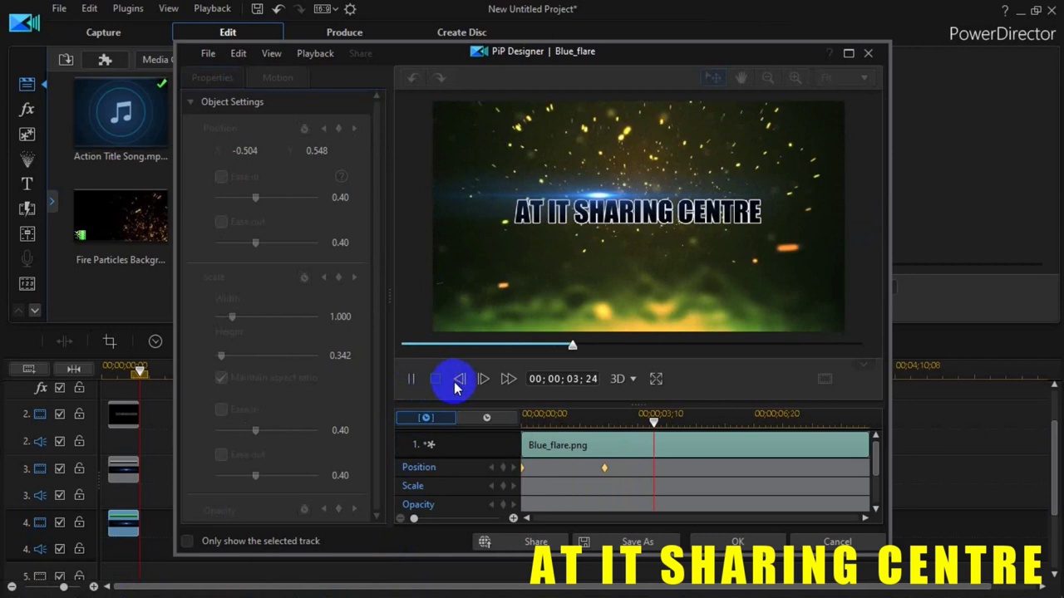
pyautogui.click(455, 382)
# Slow the second flare by moving its end position keyframe to 00;00;08;10, and apply the designer changes.
pyautogui.click(605, 468)
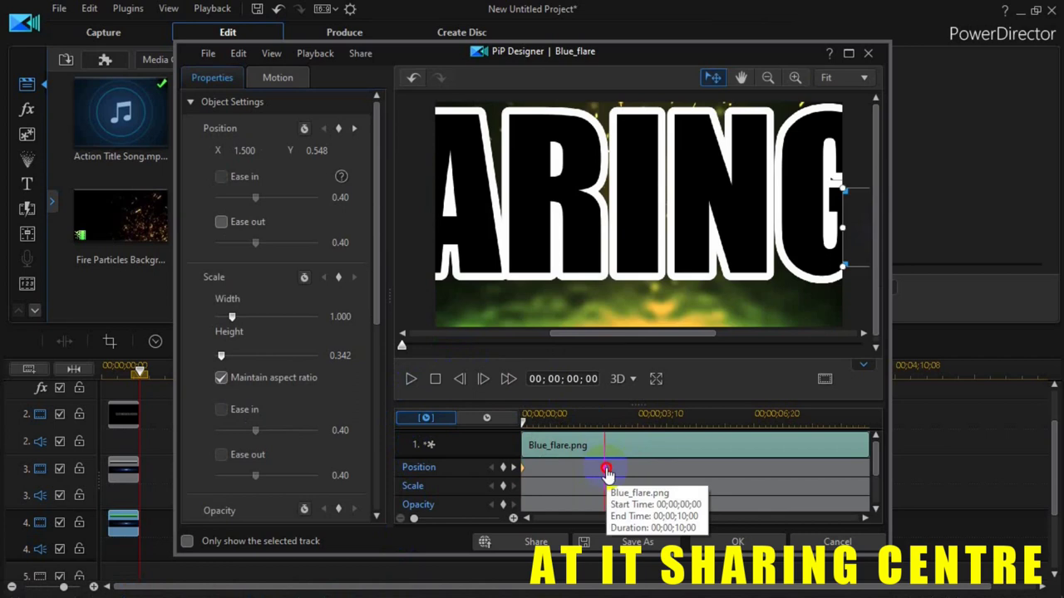
pyautogui.click(607, 470)
pyautogui.moveTo(621, 474); pyautogui.dragTo(793, 474)
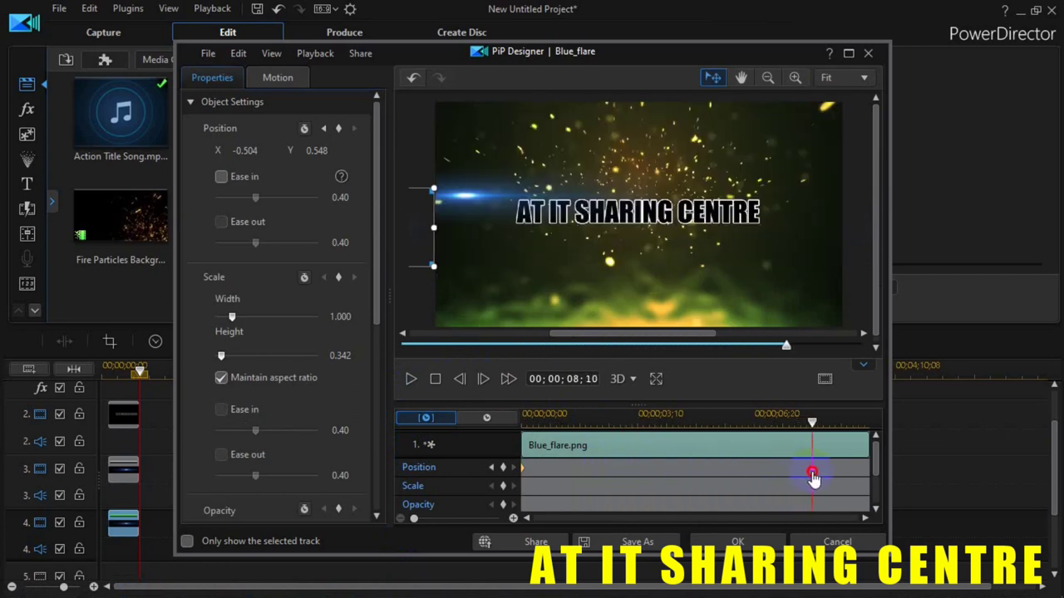
pyautogui.click(428, 381)
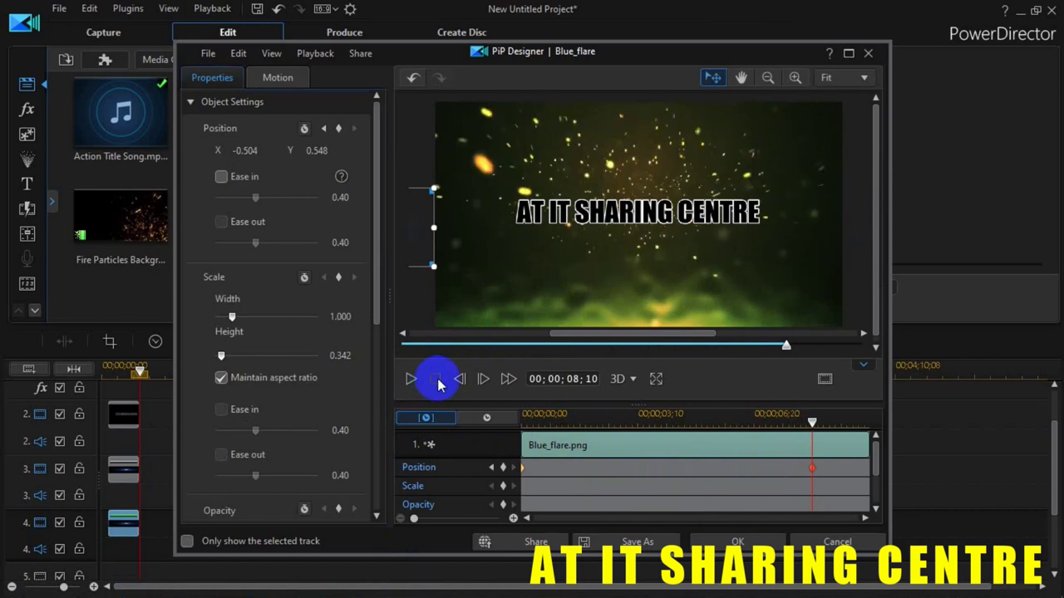
pyautogui.click(436, 380)
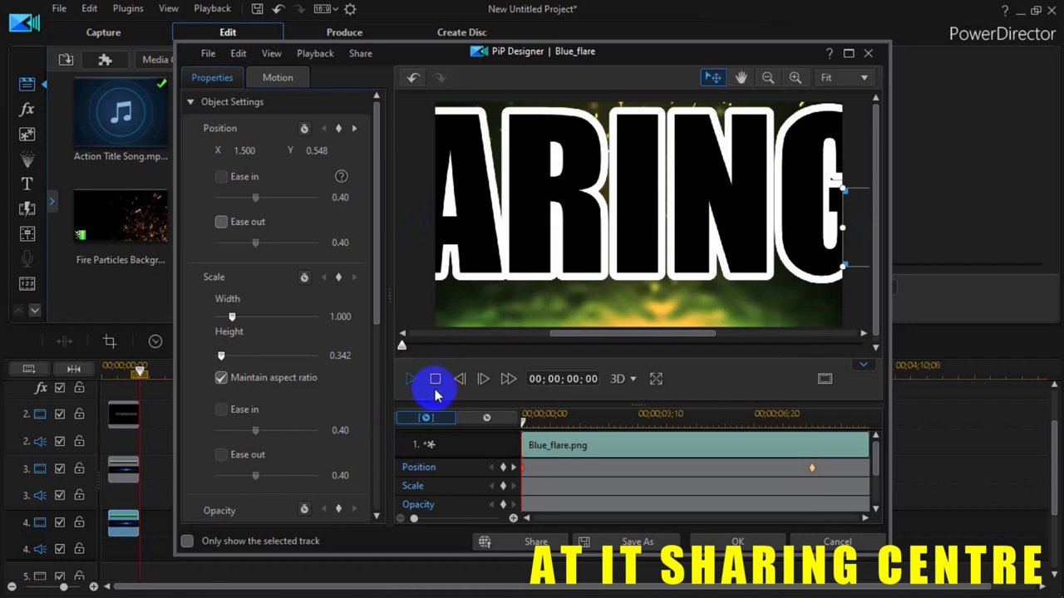
pyautogui.press('space')
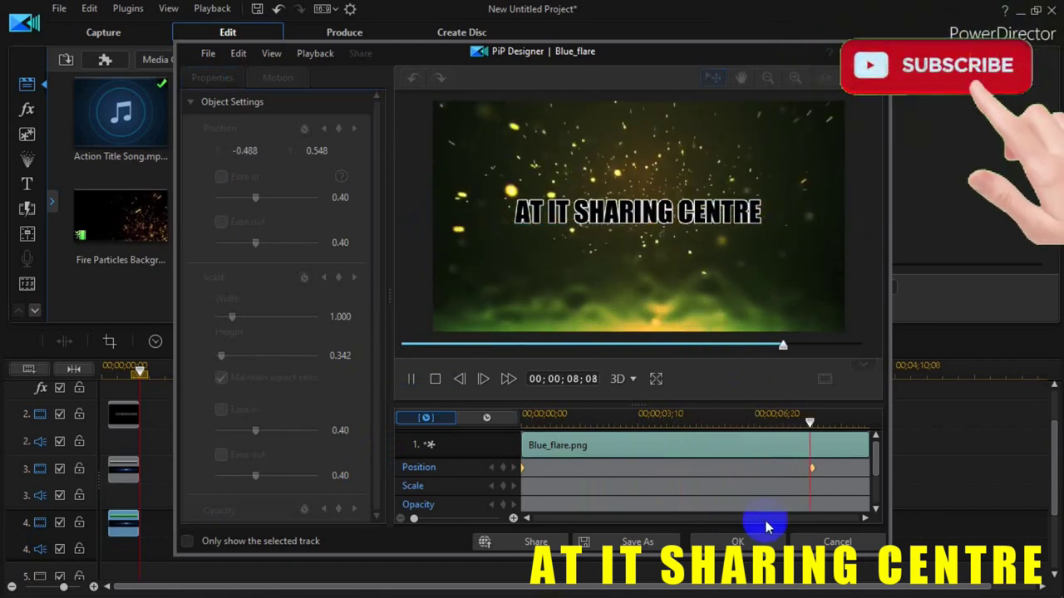
pyautogui.click(753, 542)
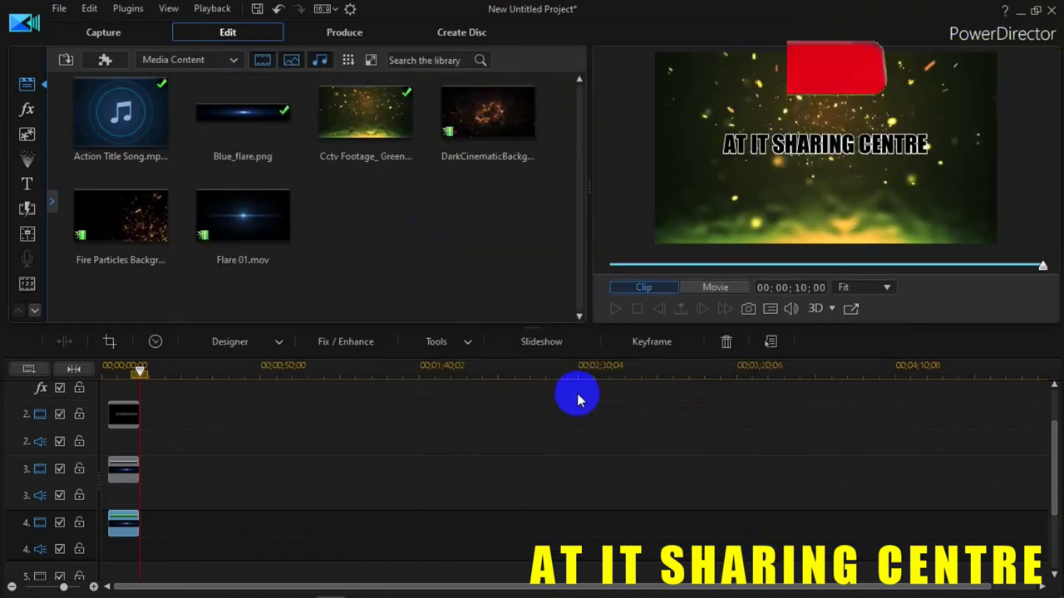
# Preview the Fire Particles and DarkCinematic background clips from the media library.
pyautogui.click(637, 311)
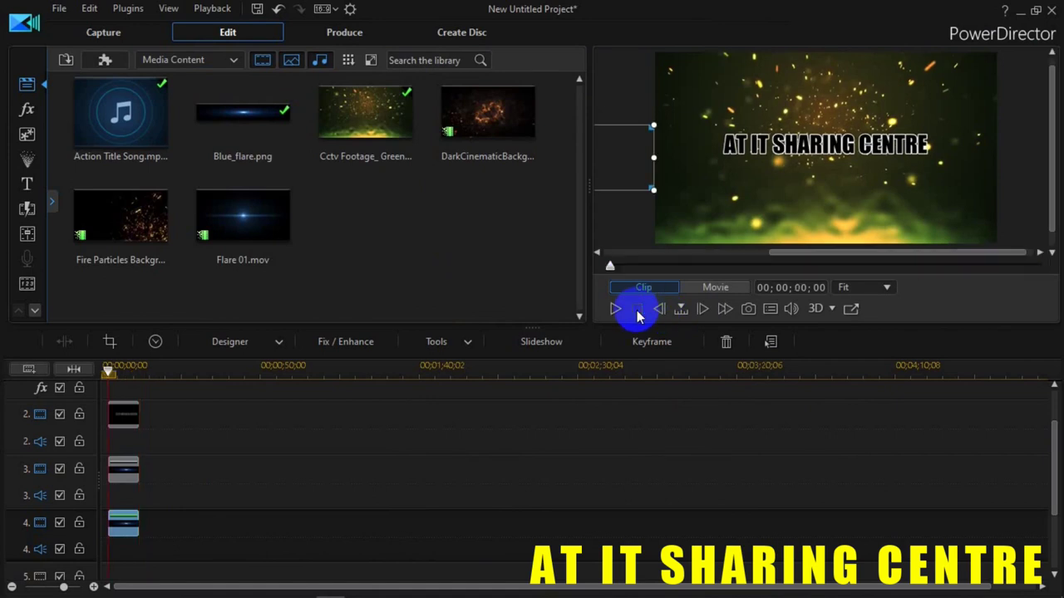
pyautogui.click(105, 221)
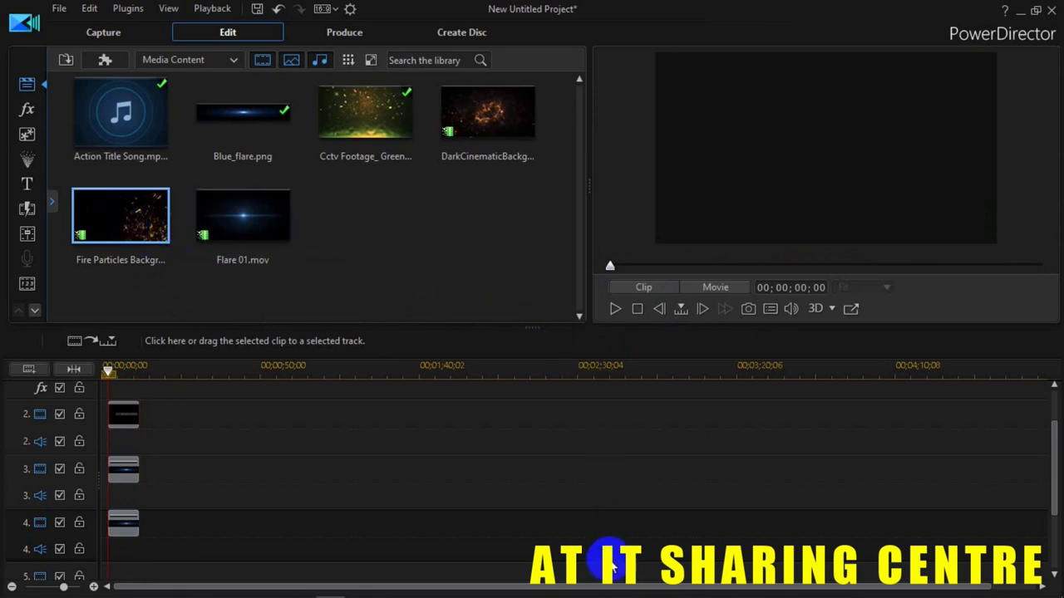
pyautogui.click(638, 309)
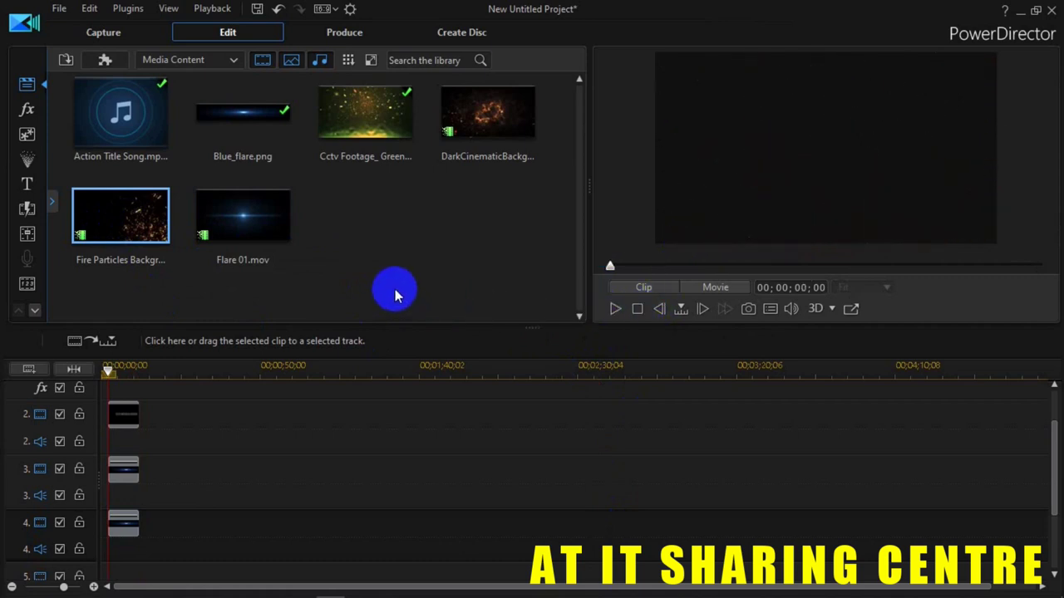
pyautogui.click(487, 111)
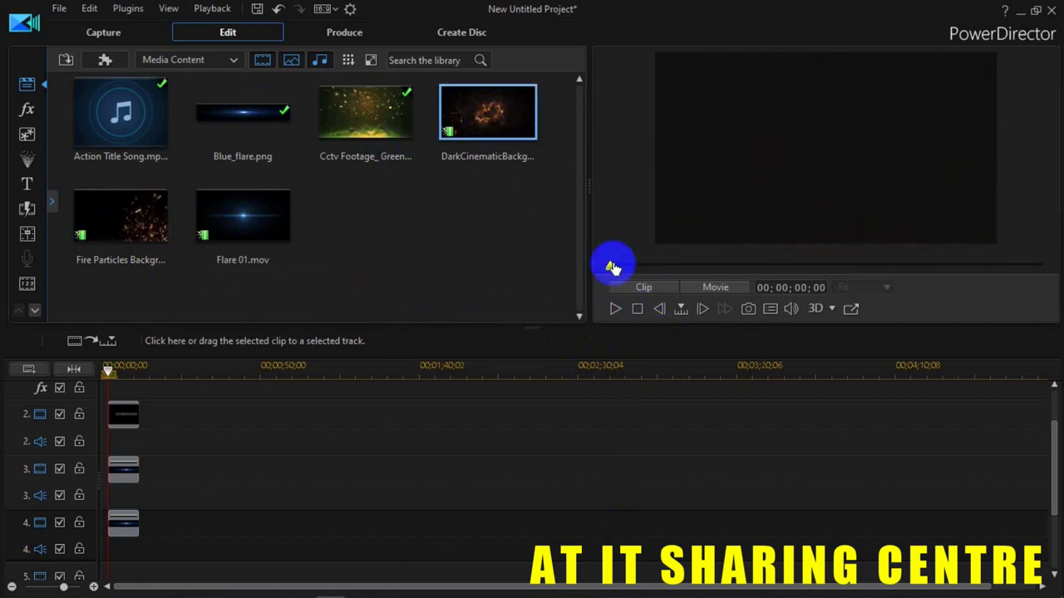
pyautogui.click(612, 267)
pyautogui.click(615, 312)
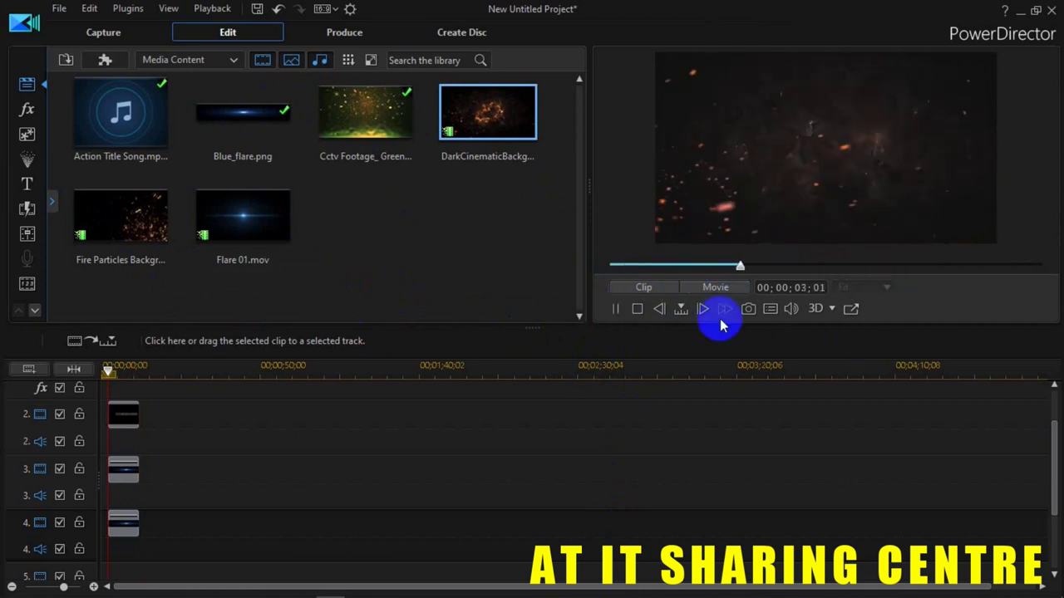
pyautogui.click(639, 313)
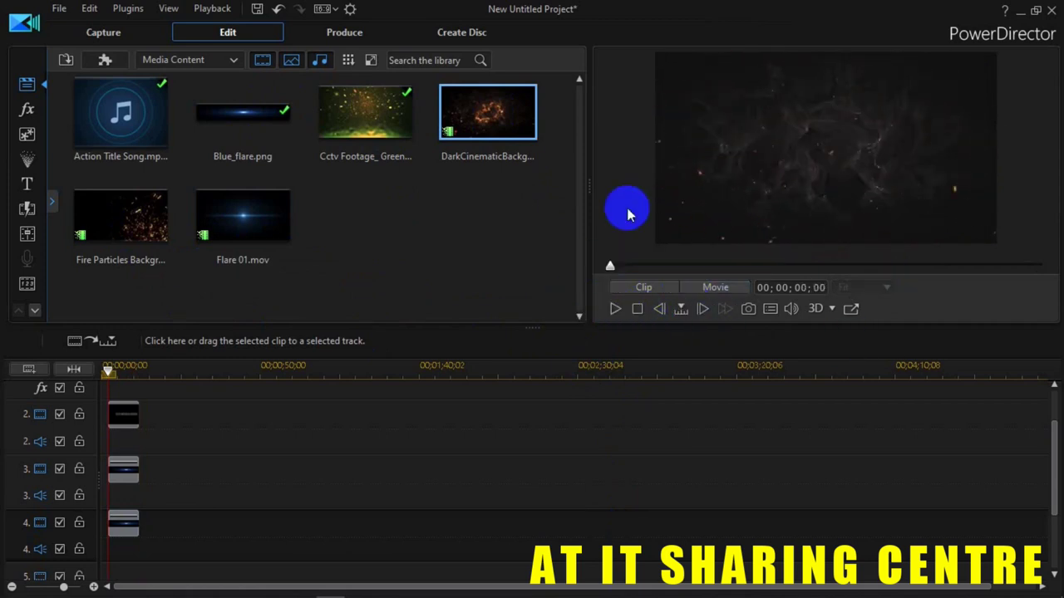
# Place the Fire Particles background clip on video track 5 at the start of the timeline.
pyautogui.moveTo(104, 207); pyautogui.dragTo(98, 553)
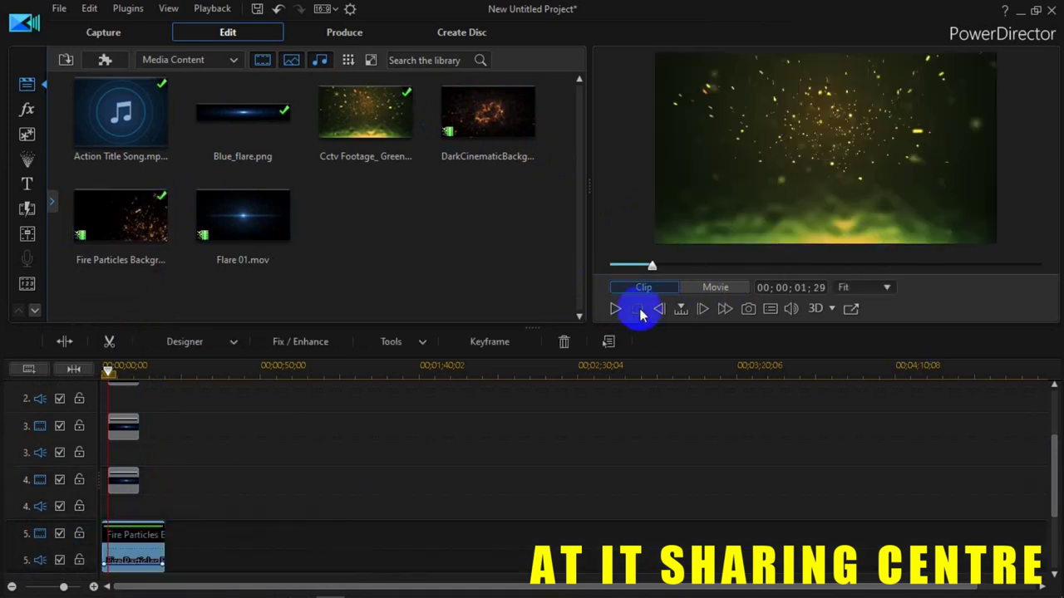
# Unlink the audio of the Fire Particles clip on track 5 from its video, and delete the audio part.
pyautogui.click(137, 538)
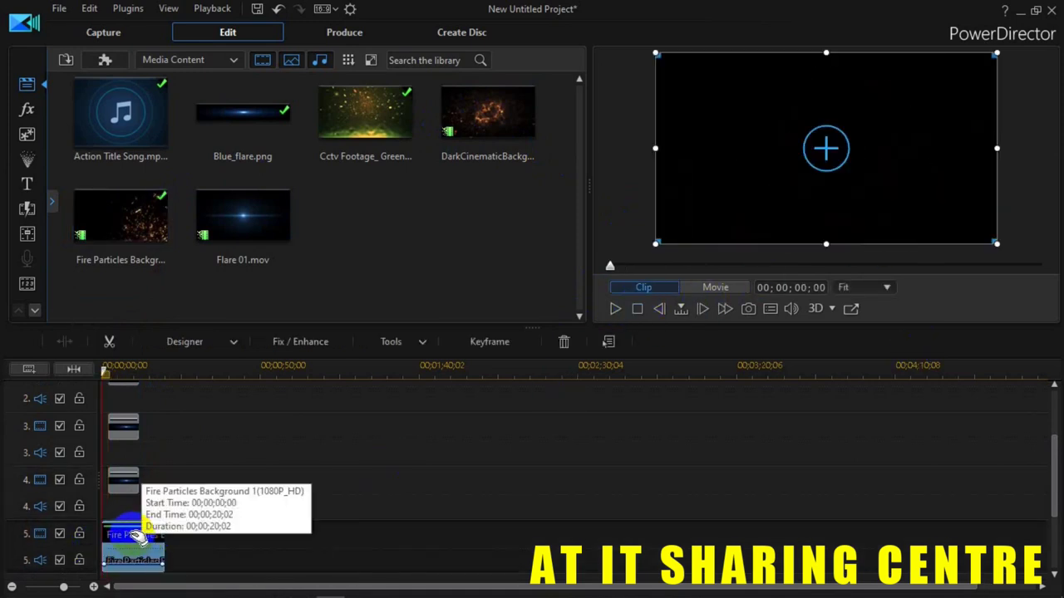
pyautogui.rightClick(133, 538)
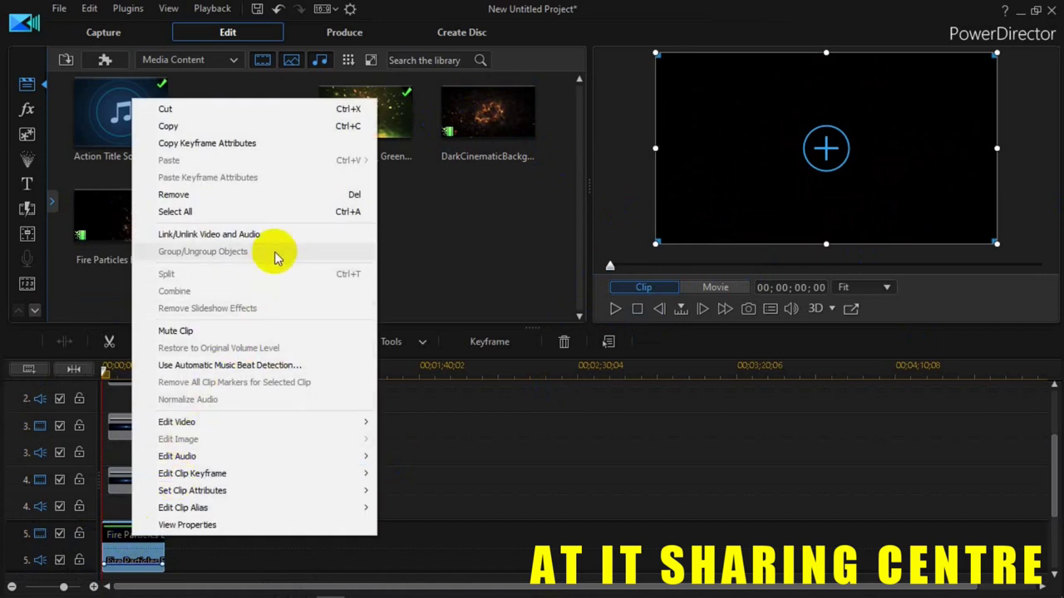
pyautogui.click(323, 233)
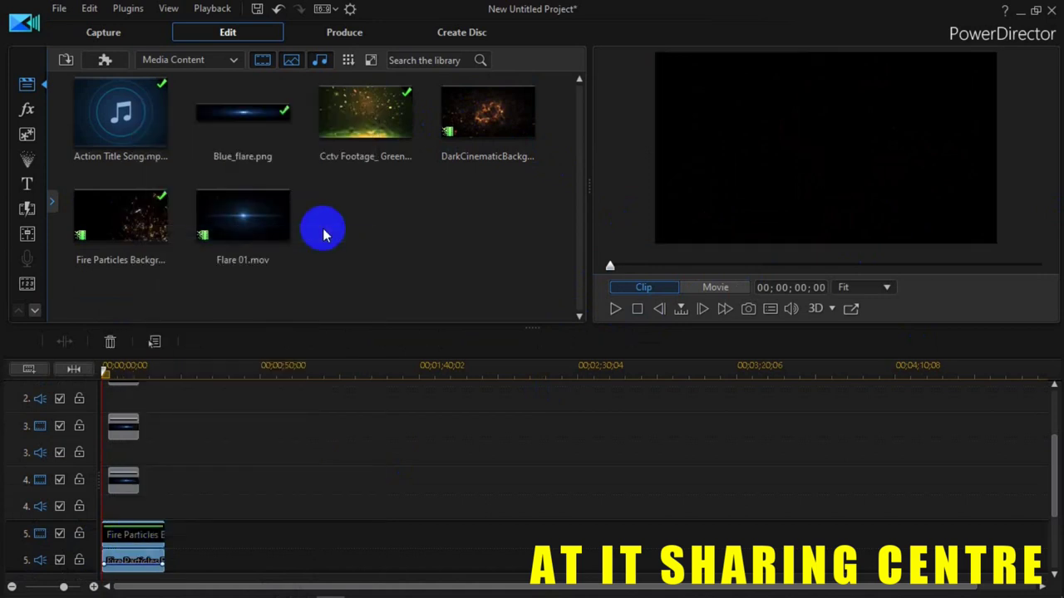
pyautogui.click(146, 563)
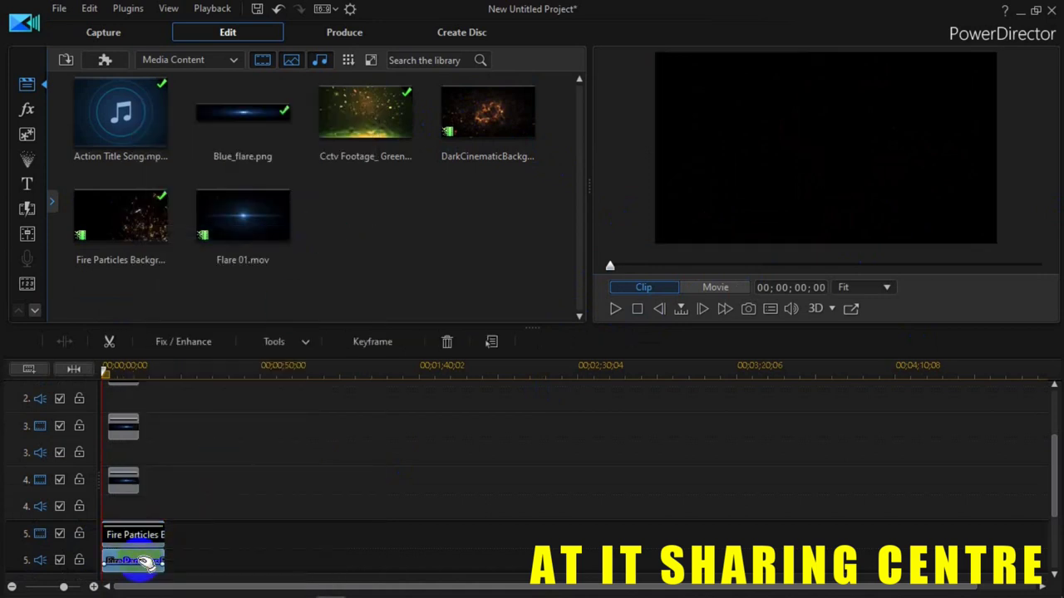
pyautogui.press('Delete')
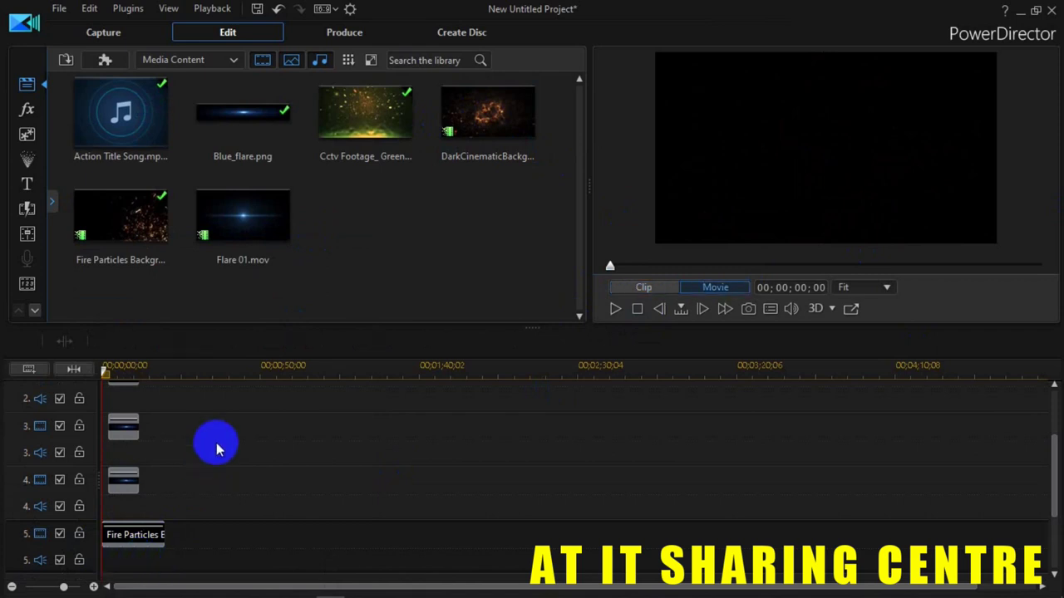
# Set the blending mode of the Fire Particles clip on track 5 to Screen.
pyautogui.click(124, 536)
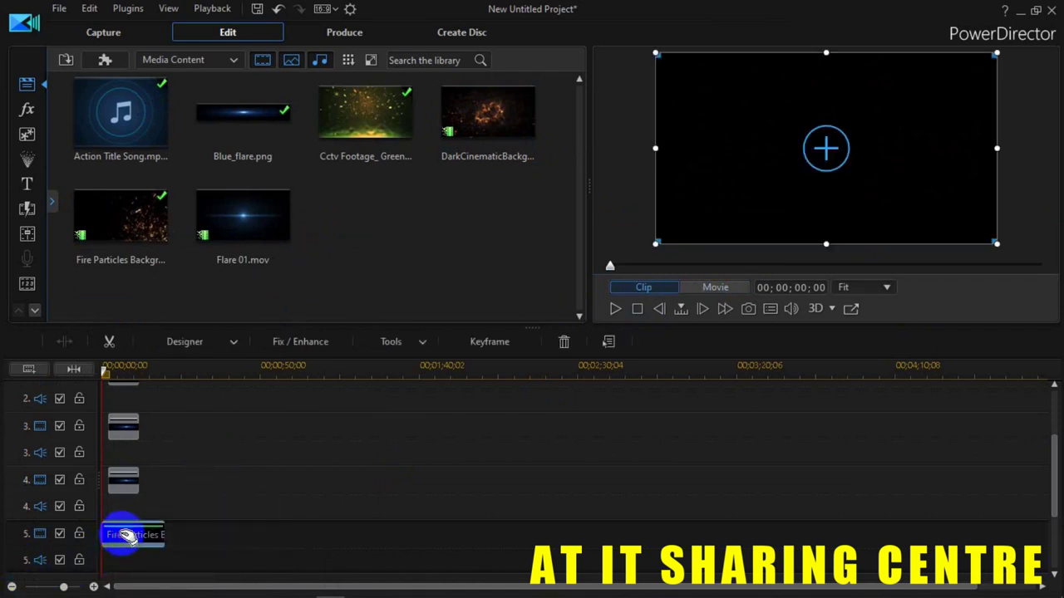
pyautogui.click(422, 343)
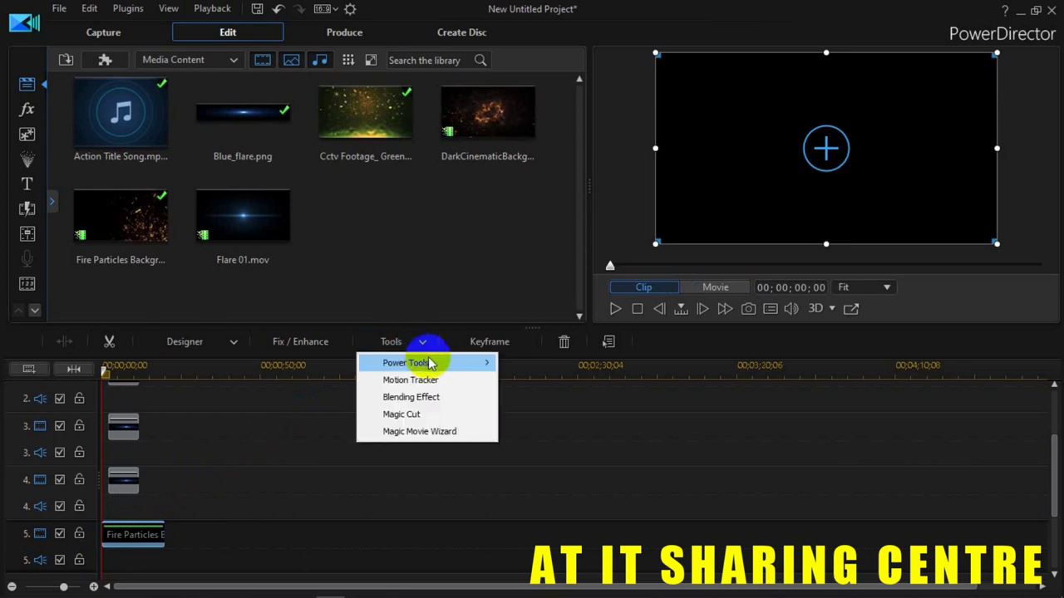
pyautogui.moveTo(460, 367)
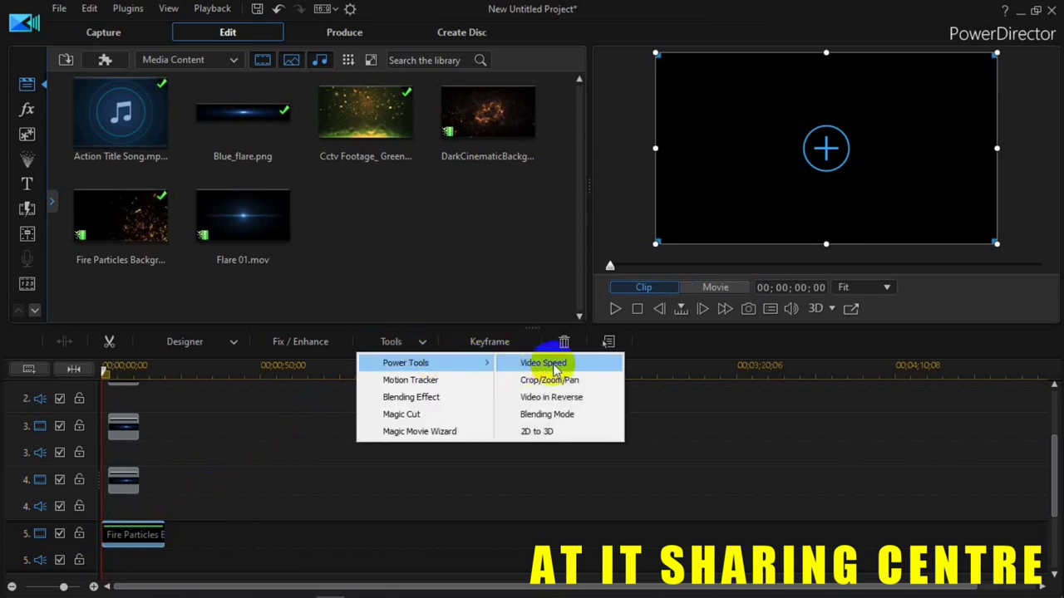
pyautogui.click(602, 414)
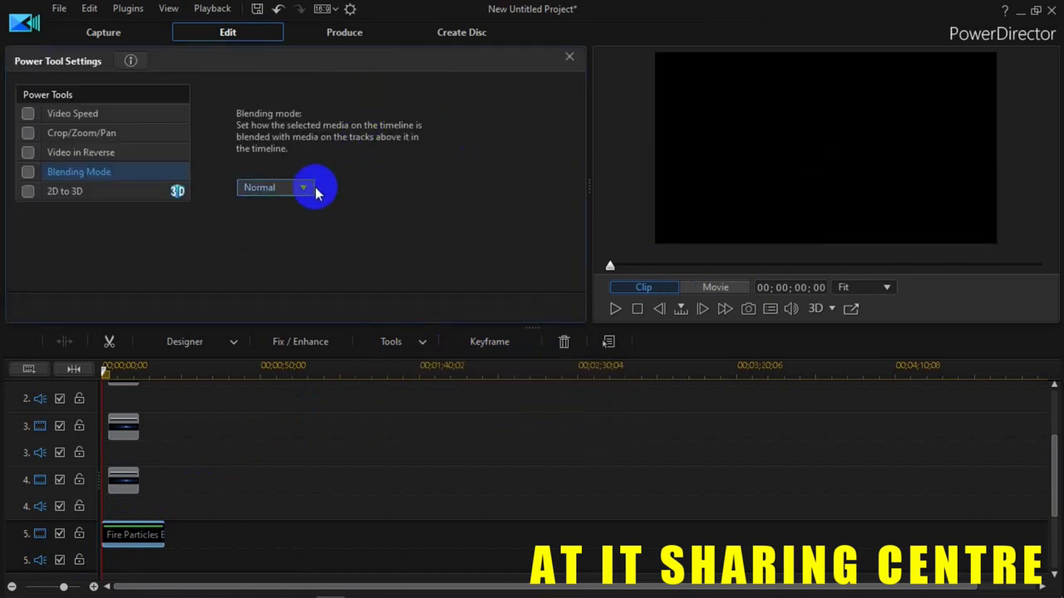
pyautogui.click(306, 188)
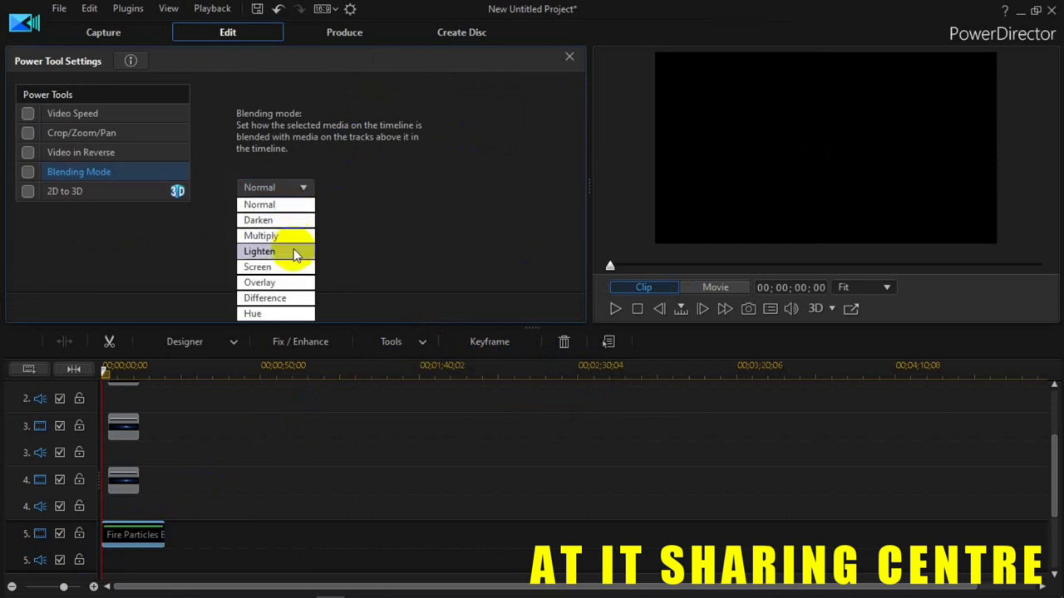
pyautogui.click(309, 268)
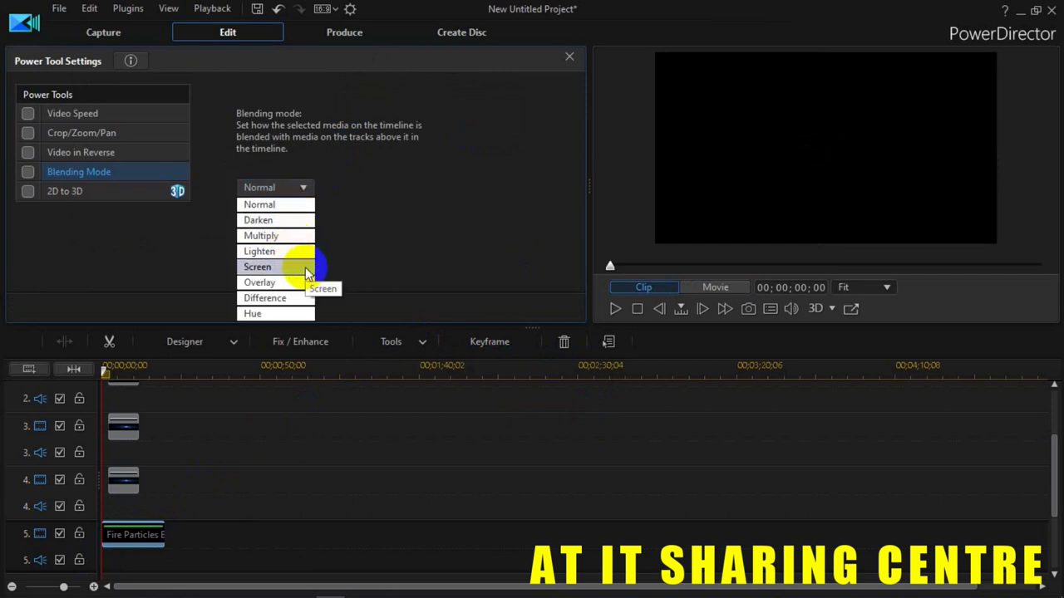
pyautogui.click(305, 267)
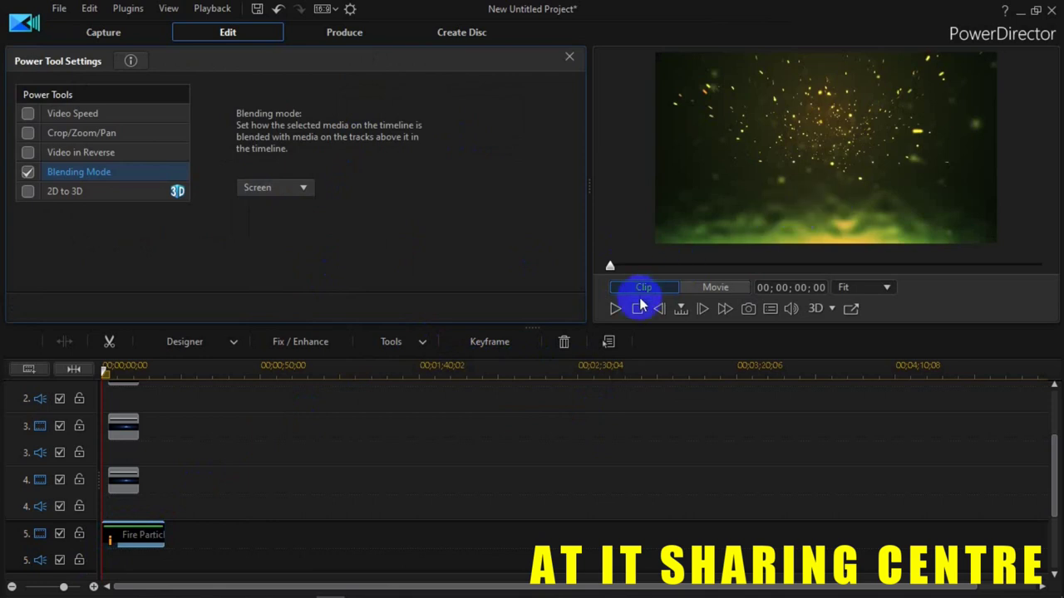
# Play the Fire Particles clip blended with the title and background, stop playback, and close the Power Tool settings.
pyautogui.click(615, 308)
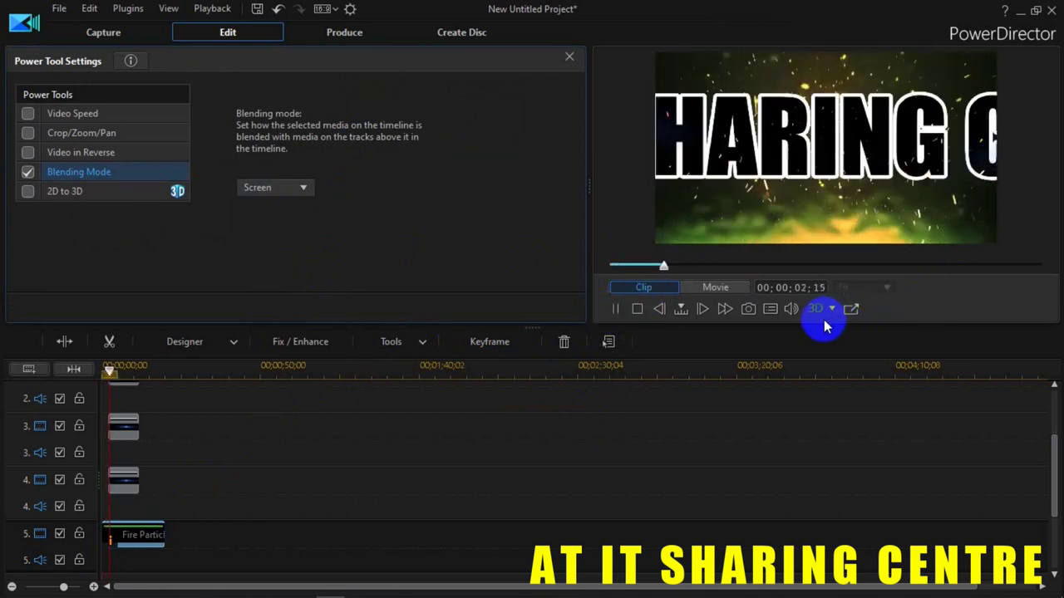
pyautogui.click(640, 310)
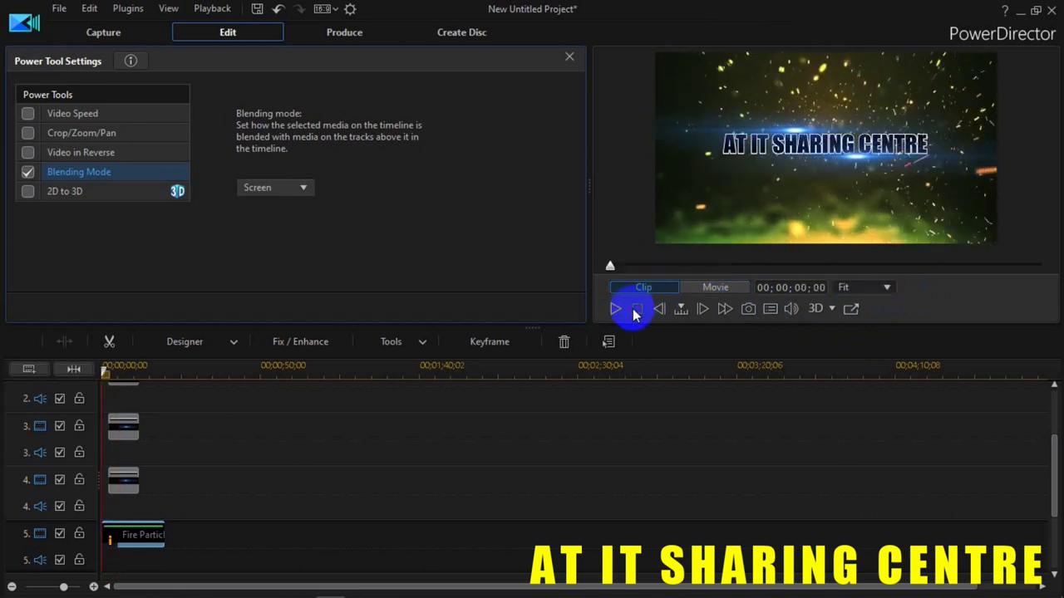
pyautogui.click(571, 56)
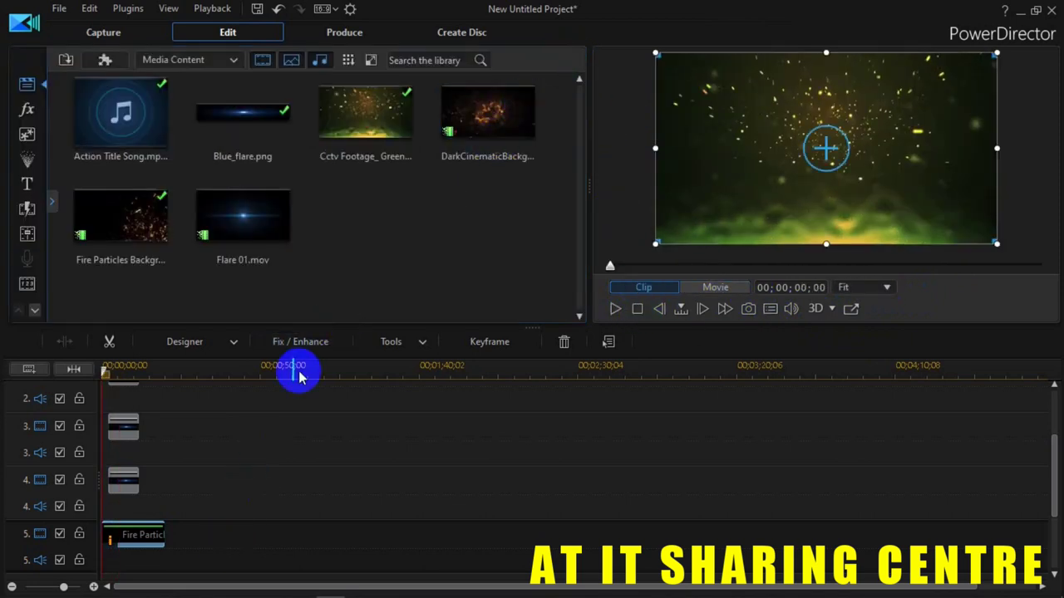
# Place the DarkCinematicBackground clip on track 6 at the timeline start, and trim the Fire Particles clip to end at 00;00;15;00.
pyautogui.click(464, 116)
pyautogui.moveTo(476, 112); pyautogui.dragTo(94, 549)
pyautogui.click(154, 478)
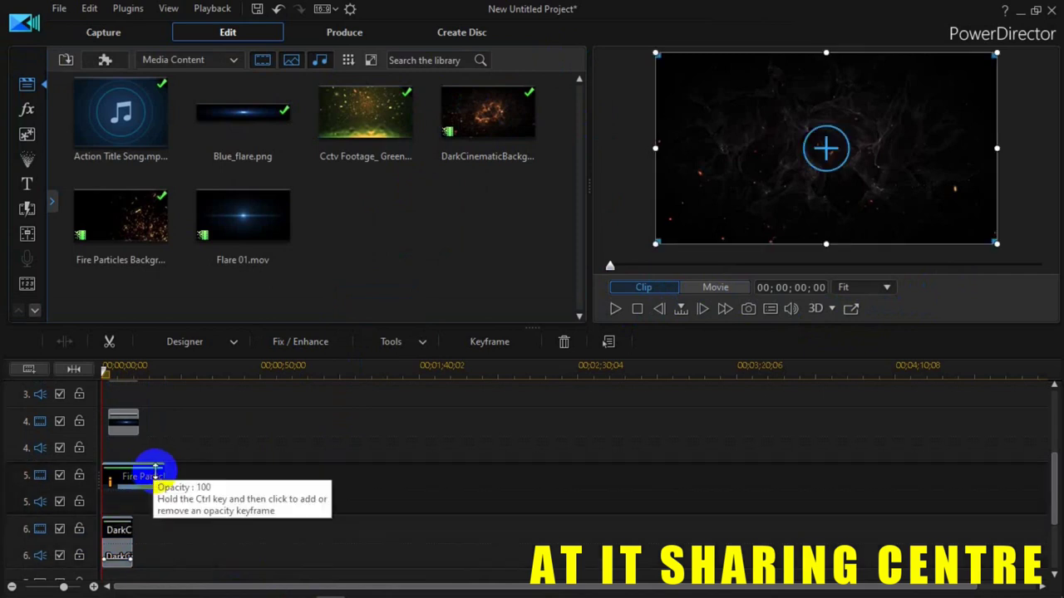
pyautogui.click(150, 475)
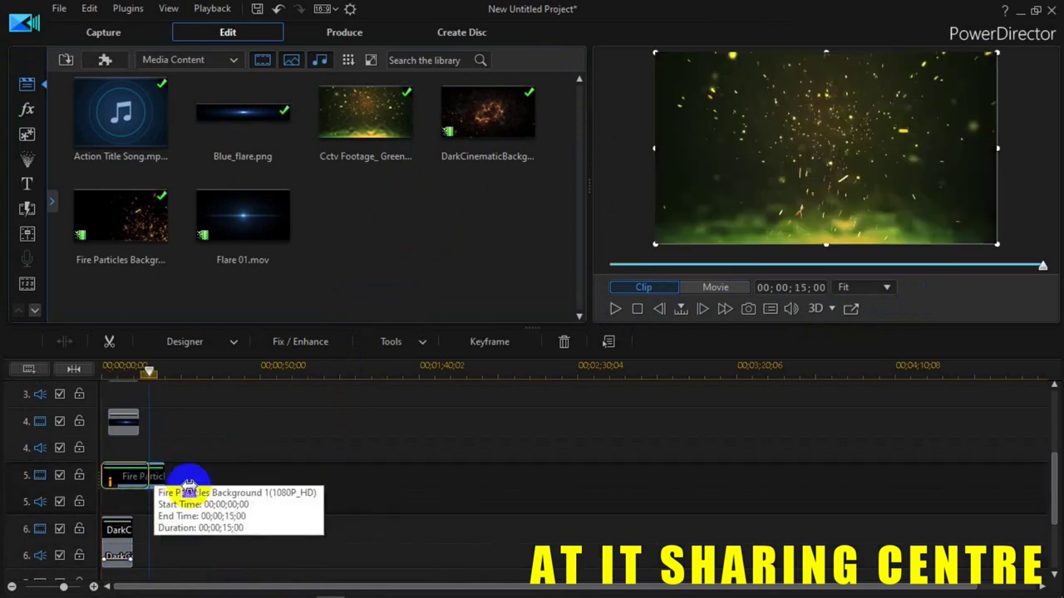
# Unlink the audio of the DarkCinematicBackground clip on track 6 from its video, and delete the audio part.
pyautogui.click(116, 550)
pyautogui.moveTo(132, 542); pyautogui.dragTo(109, 538)
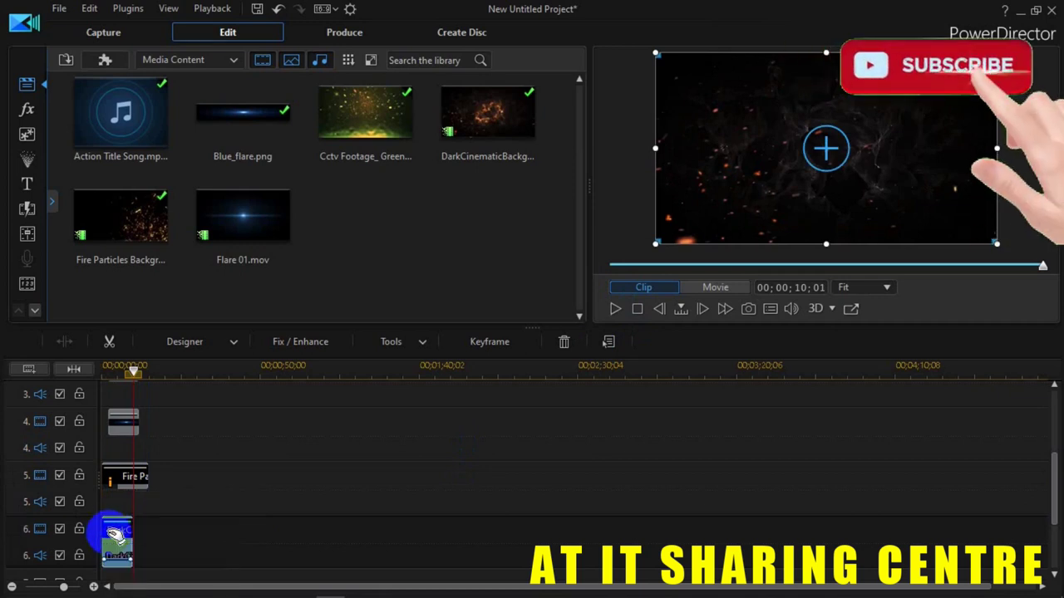
pyautogui.rightClick(109, 536)
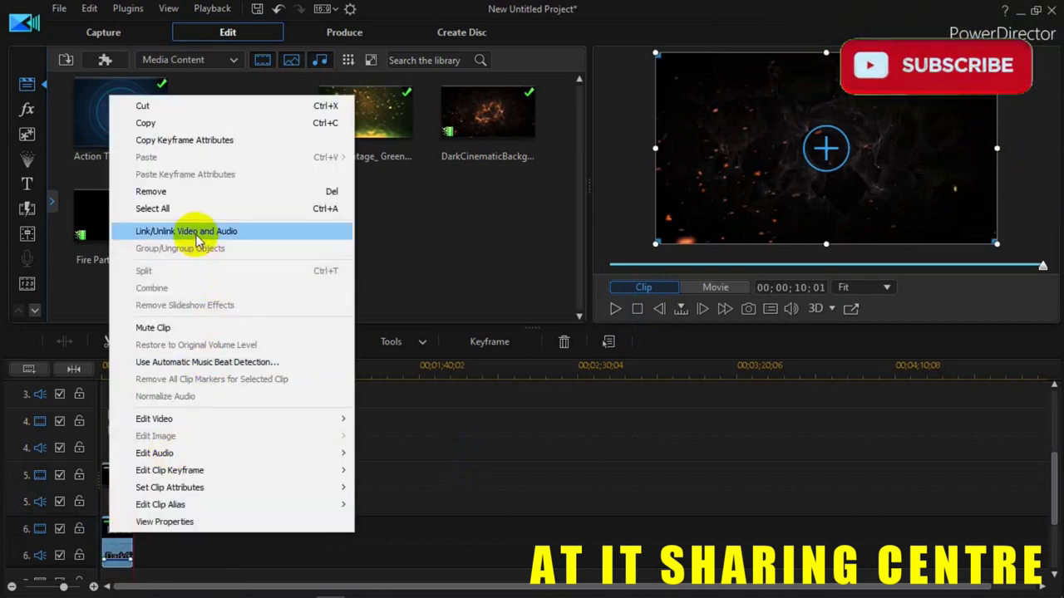
pyautogui.click(278, 231)
pyautogui.click(117, 555)
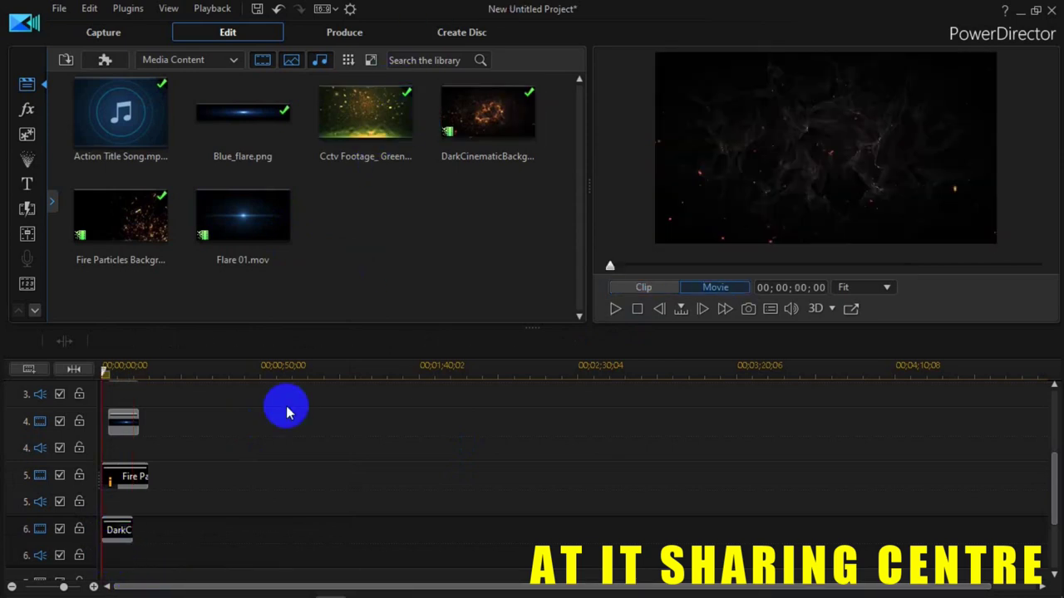
# Set the blending mode of the DarkCinematicBackground clip on track 6 to Screen, and play the blended result.
pyautogui.click(117, 525)
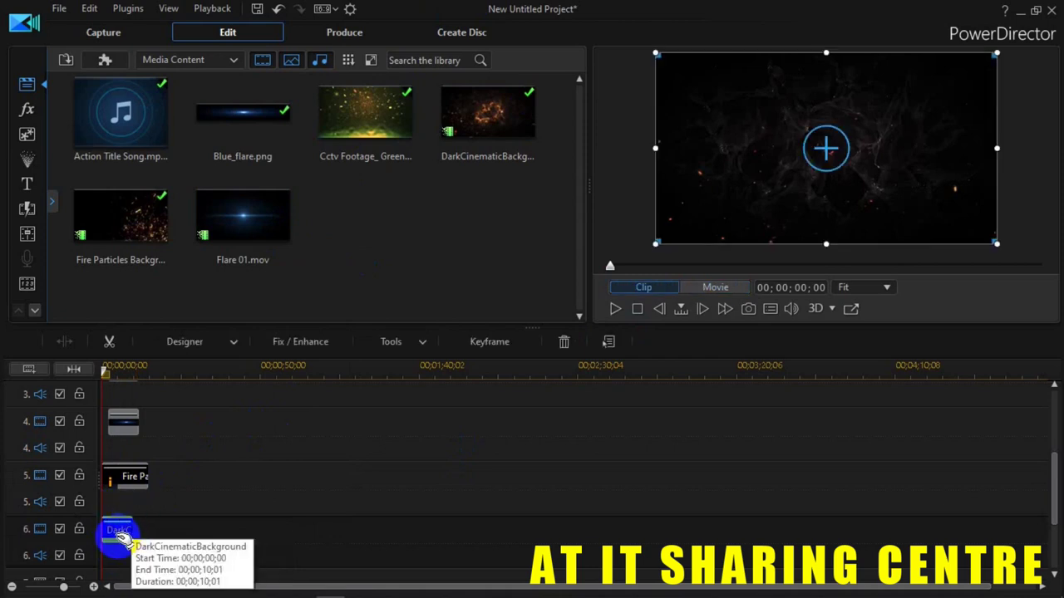
pyautogui.click(430, 346)
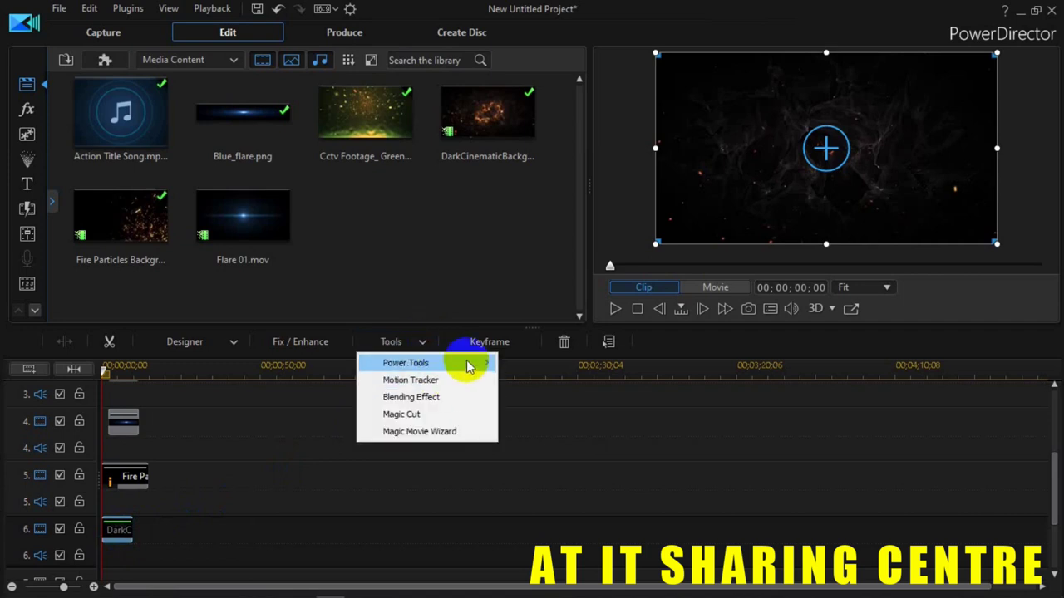
pyautogui.moveTo(488, 367)
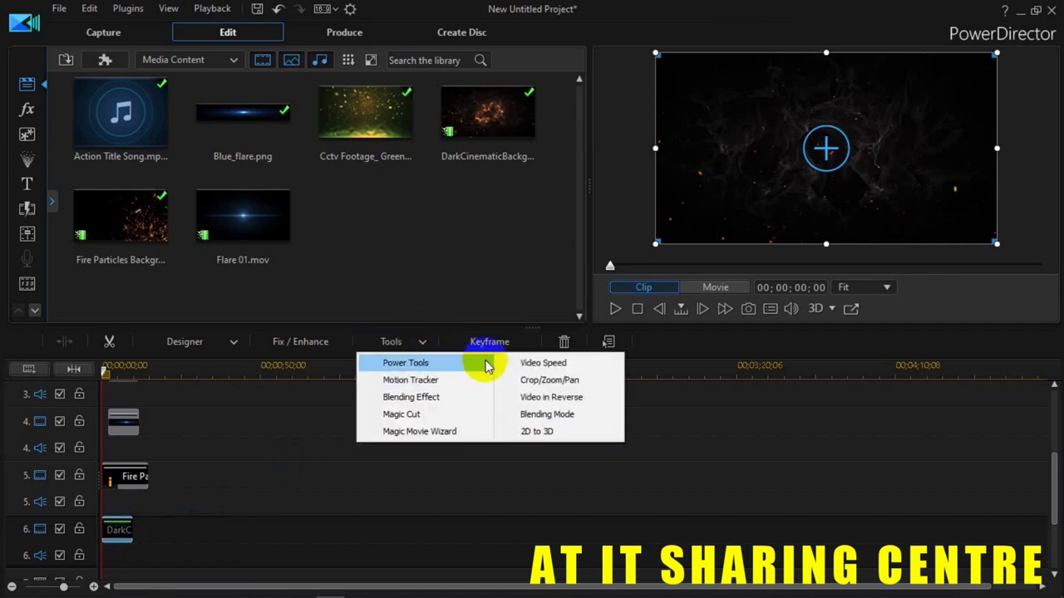
pyautogui.click(608, 415)
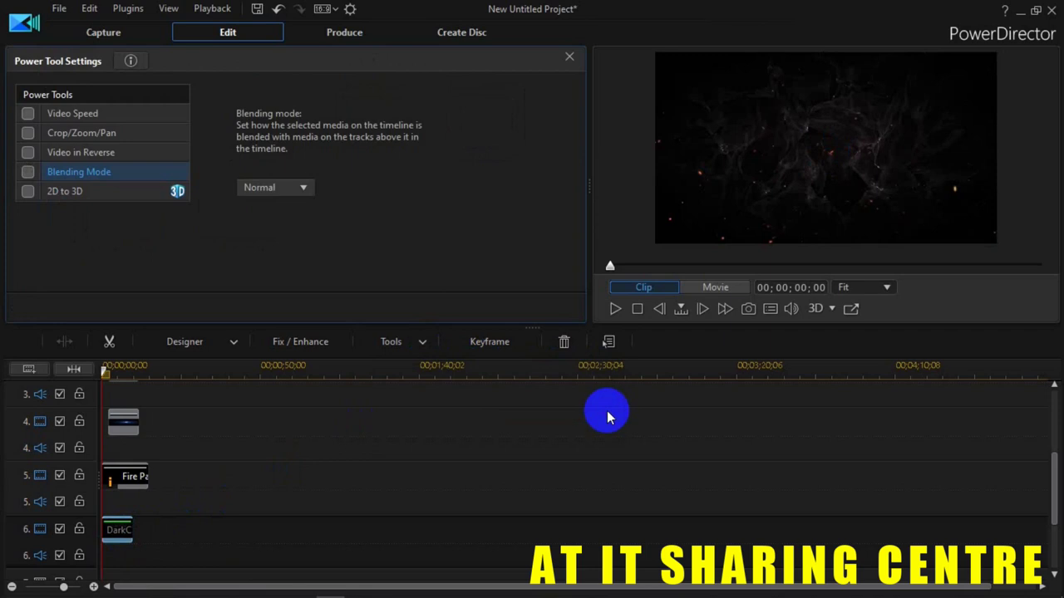
pyautogui.click(304, 189)
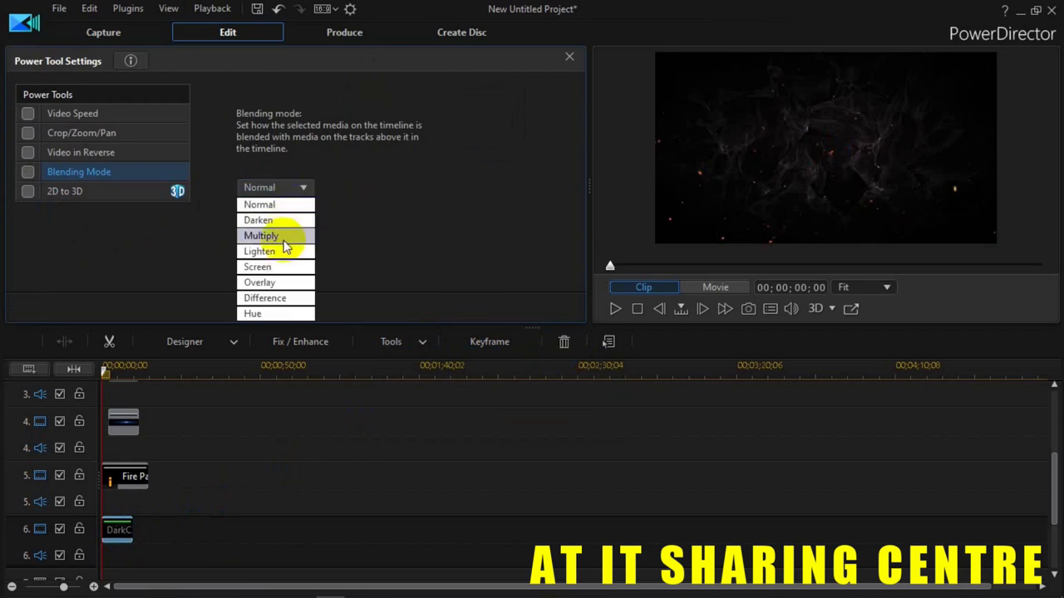
pyautogui.click(283, 271)
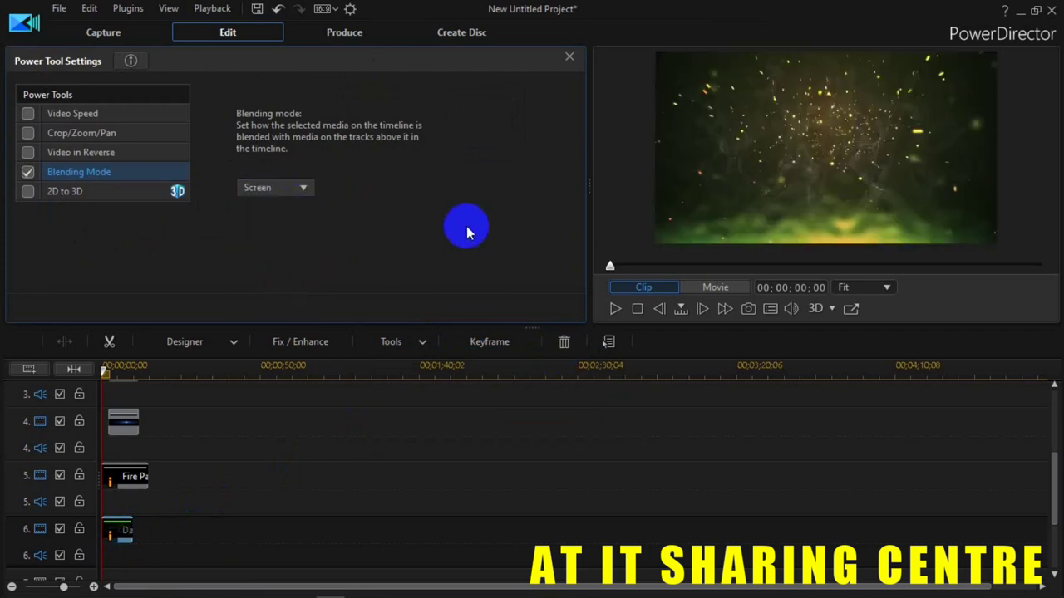
pyautogui.click(612, 314)
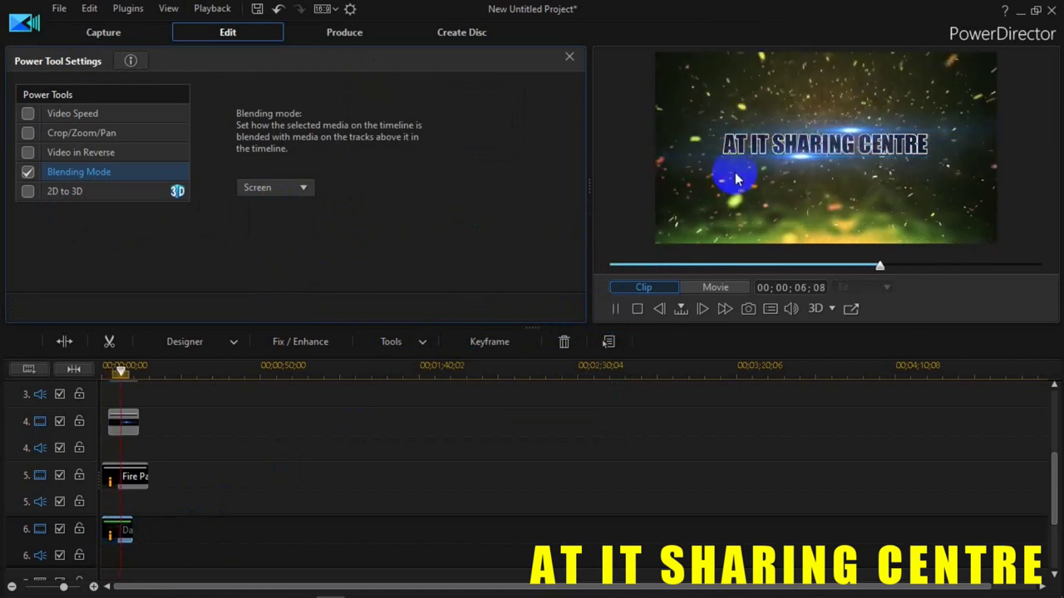
pyautogui.click(638, 310)
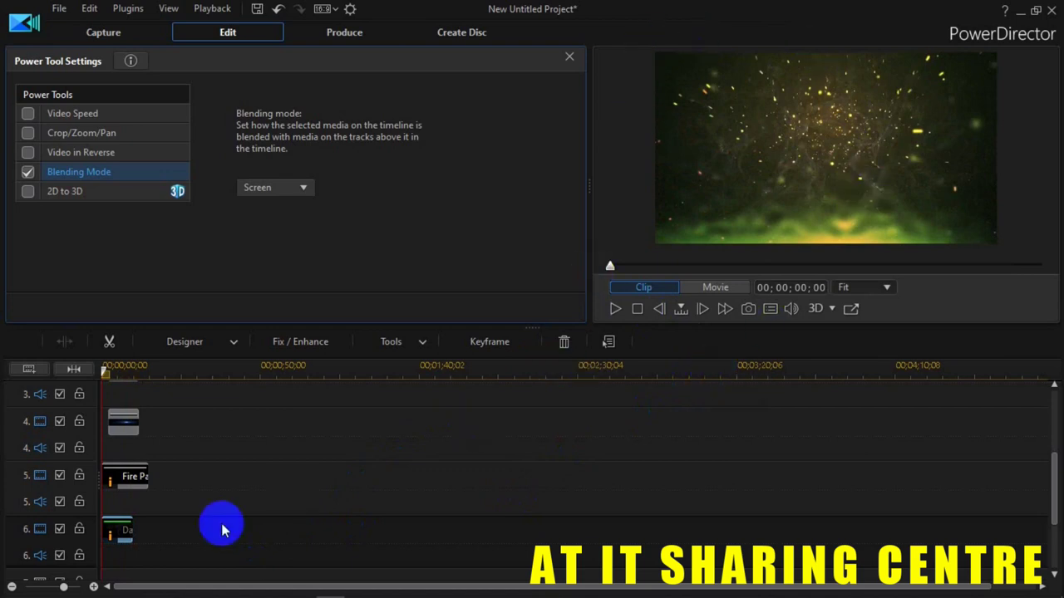
# Paste a copy of the DarkCinematicBackground clip on track 6 at 00;00;09;25, and trim the copy to end at 00;00;15;00.
pyautogui.rightClick(121, 533)
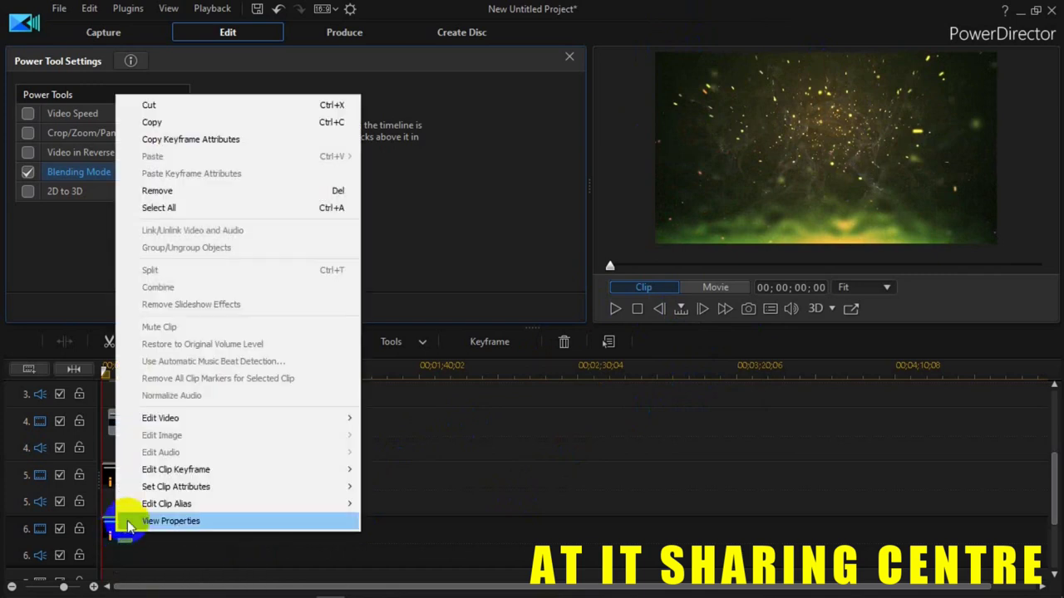
pyautogui.click(217, 123)
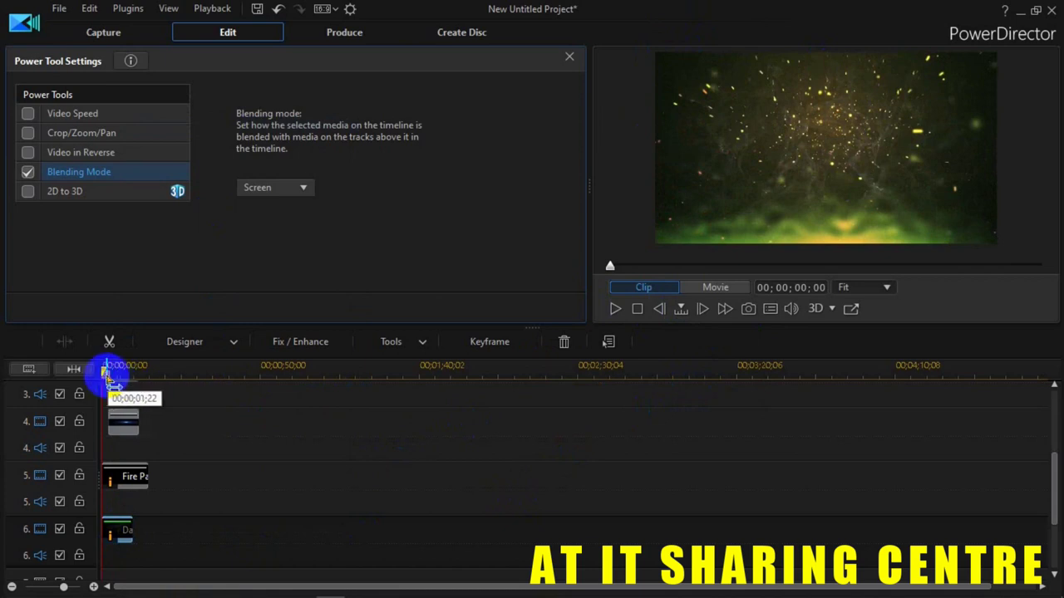
pyautogui.moveTo(107, 376); pyautogui.dragTo(112, 378)
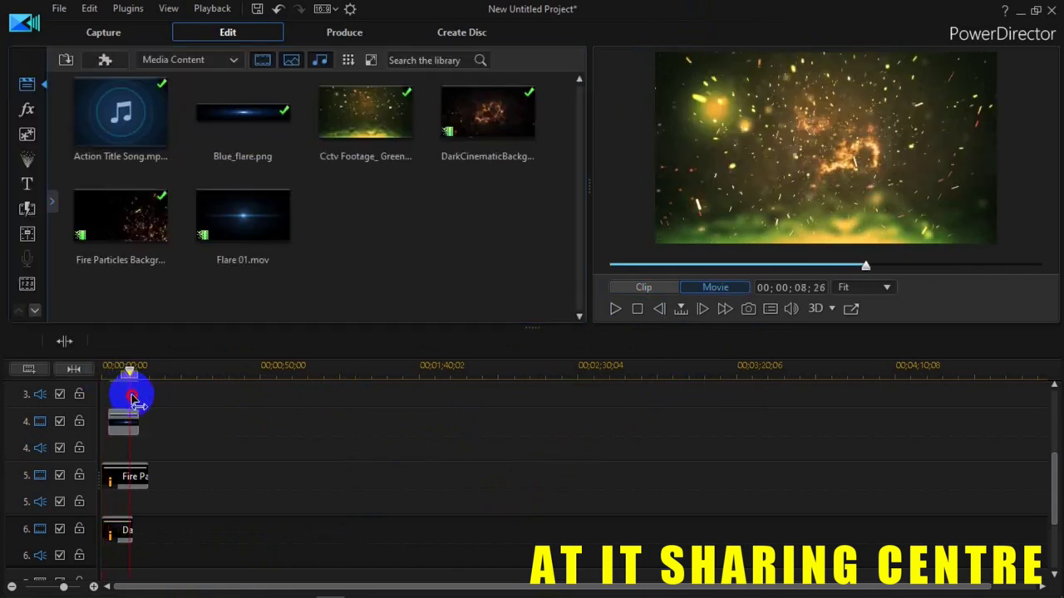
pyautogui.click(126, 530)
pyautogui.rightClick(164, 532)
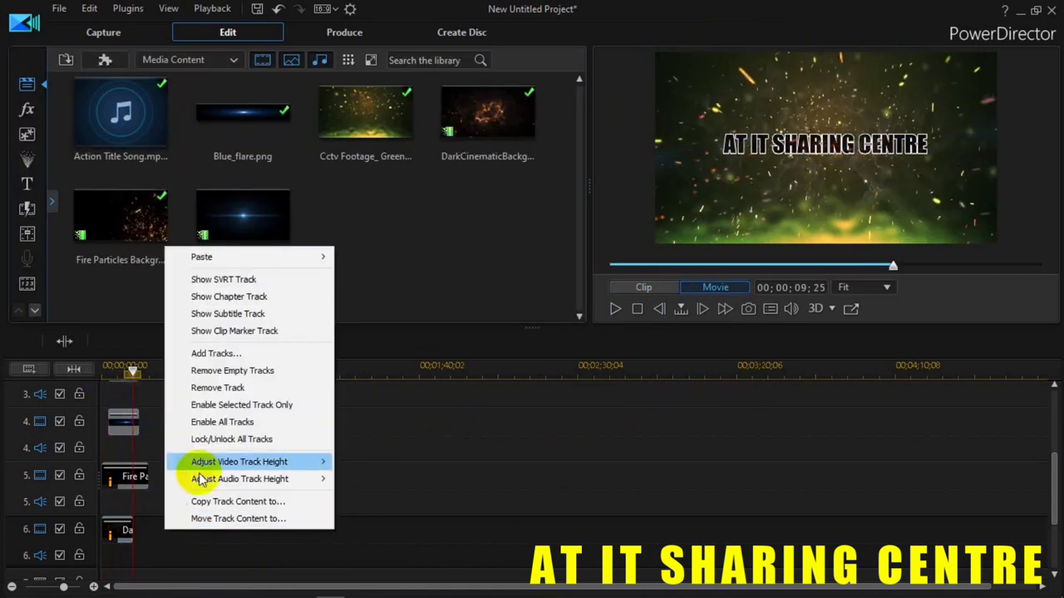
pyautogui.moveTo(253, 257)
pyautogui.click(370, 263)
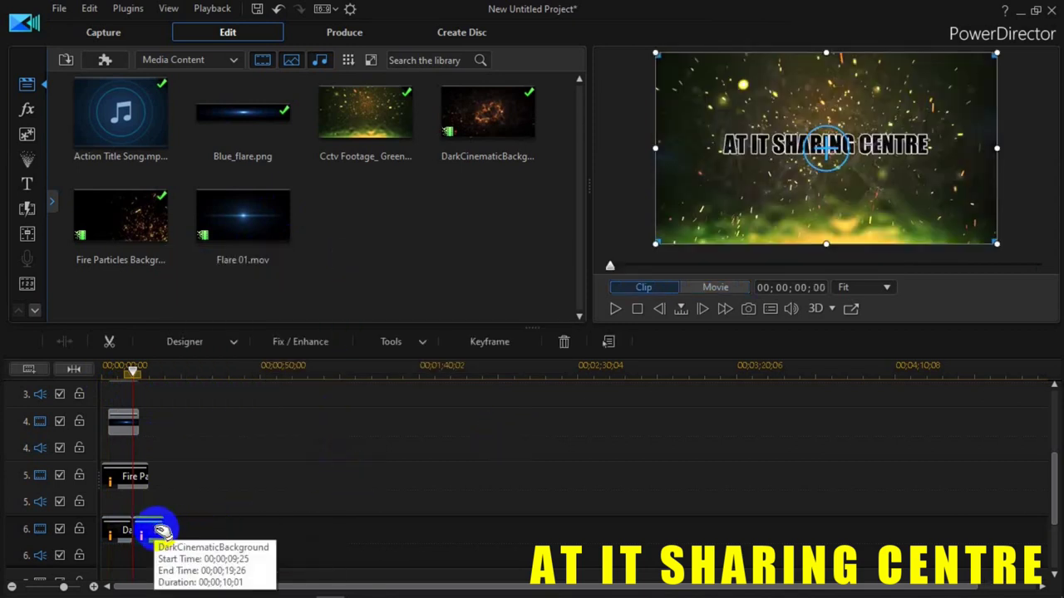
pyautogui.moveTo(165, 537); pyautogui.dragTo(149, 532)
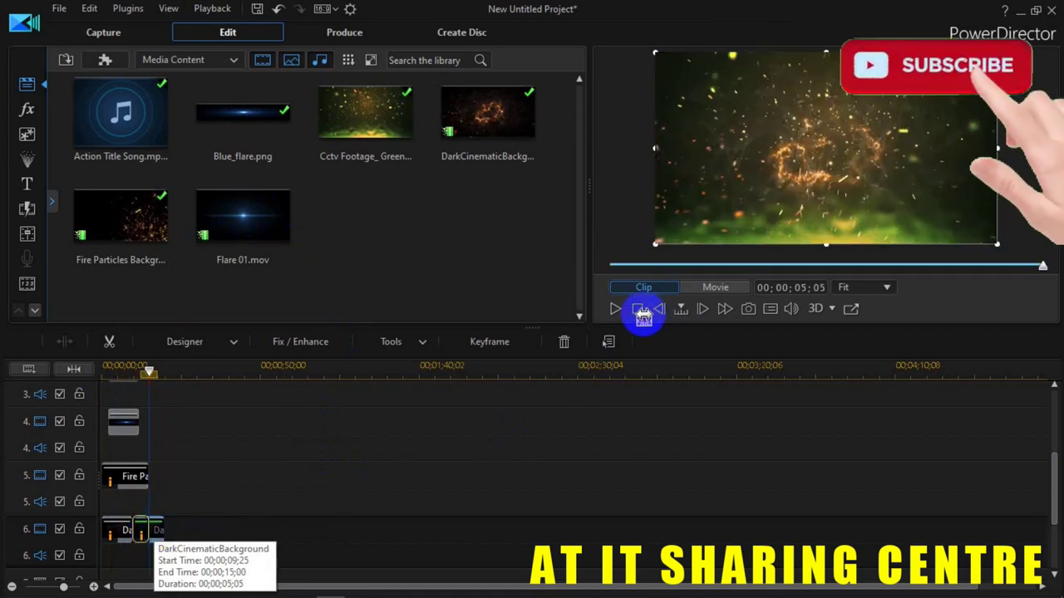